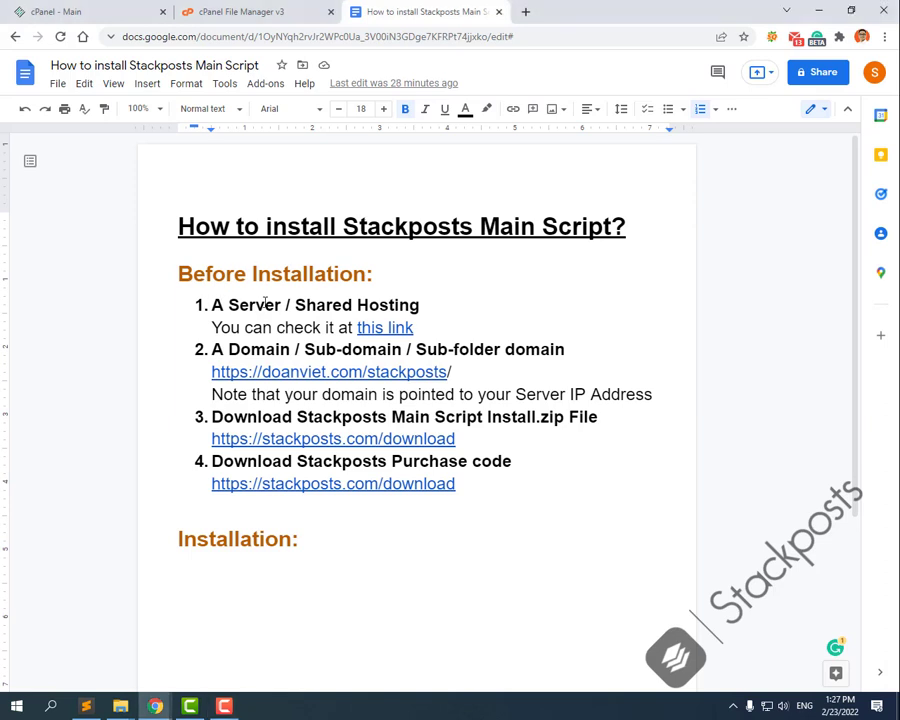
Step: Follow the stackposts.com/download link under step 3 of the guide into a new tab
drag(256, 305, 456, 306)
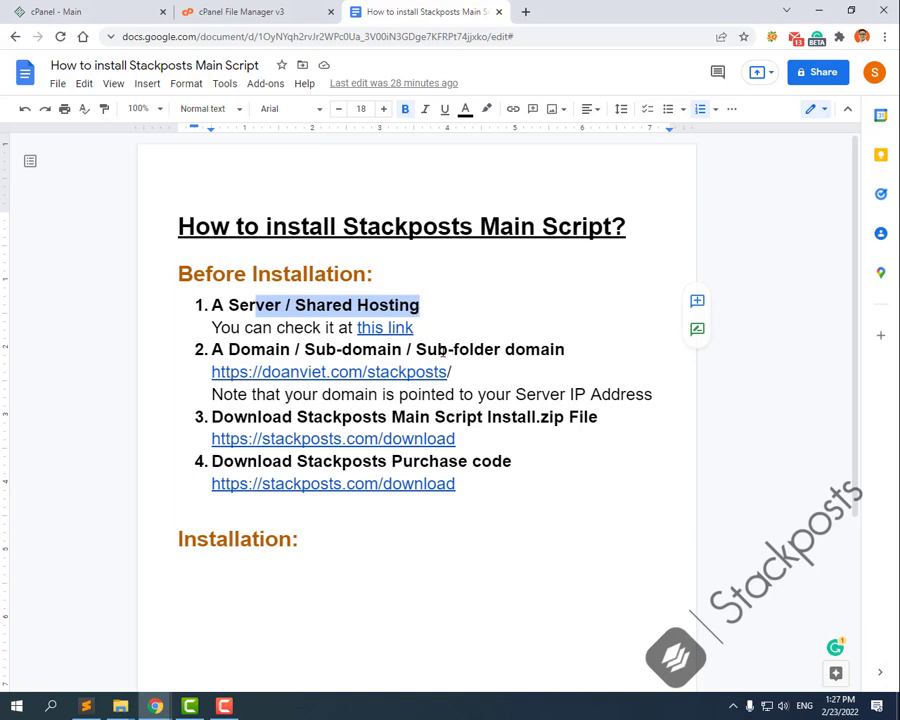
click(572, 350)
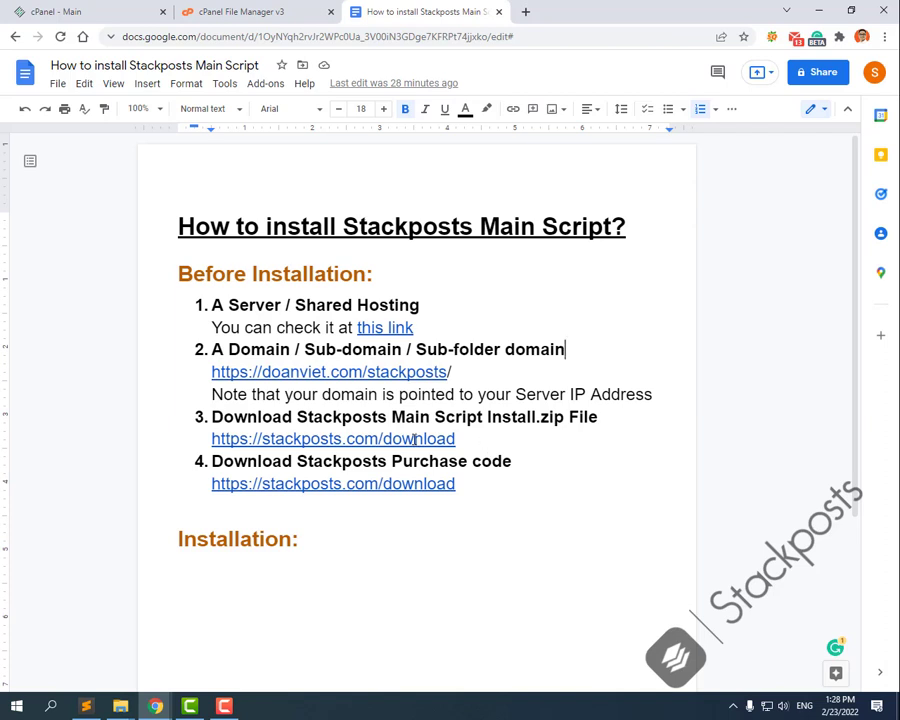
click(345, 438)
click(339, 468)
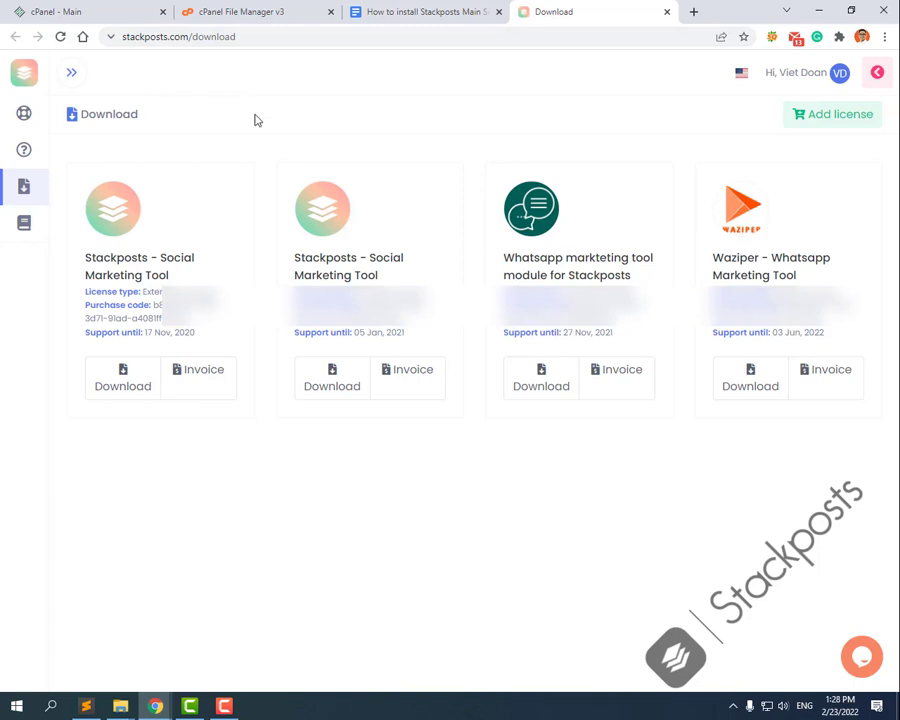
Step: Download the Stackposts Social Marketing Tool package from the first licence card, then return to cPanel
drag(85, 292, 133, 292)
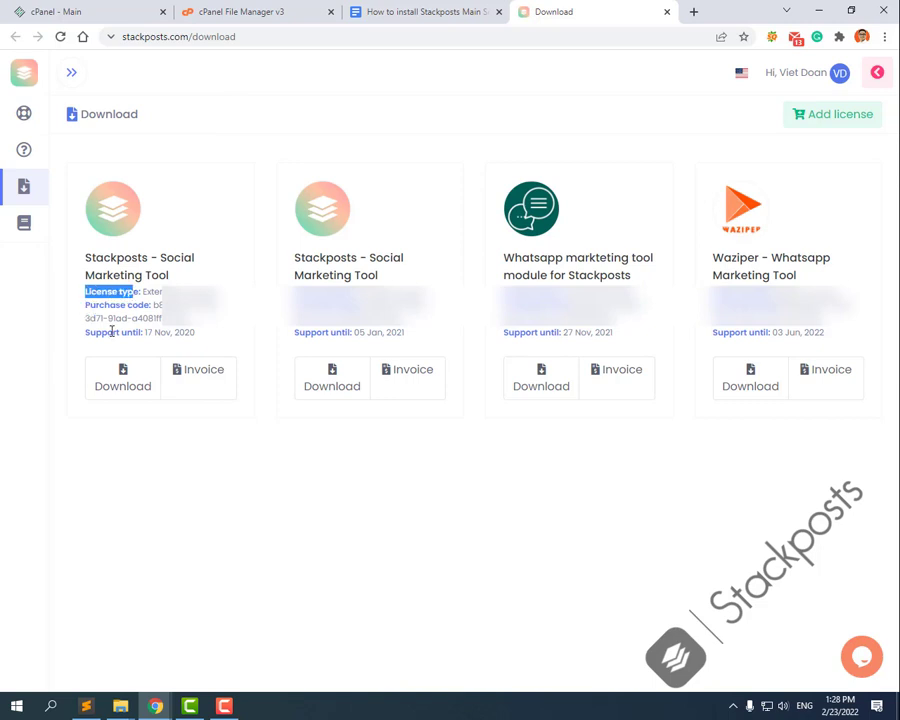
click(232, 337)
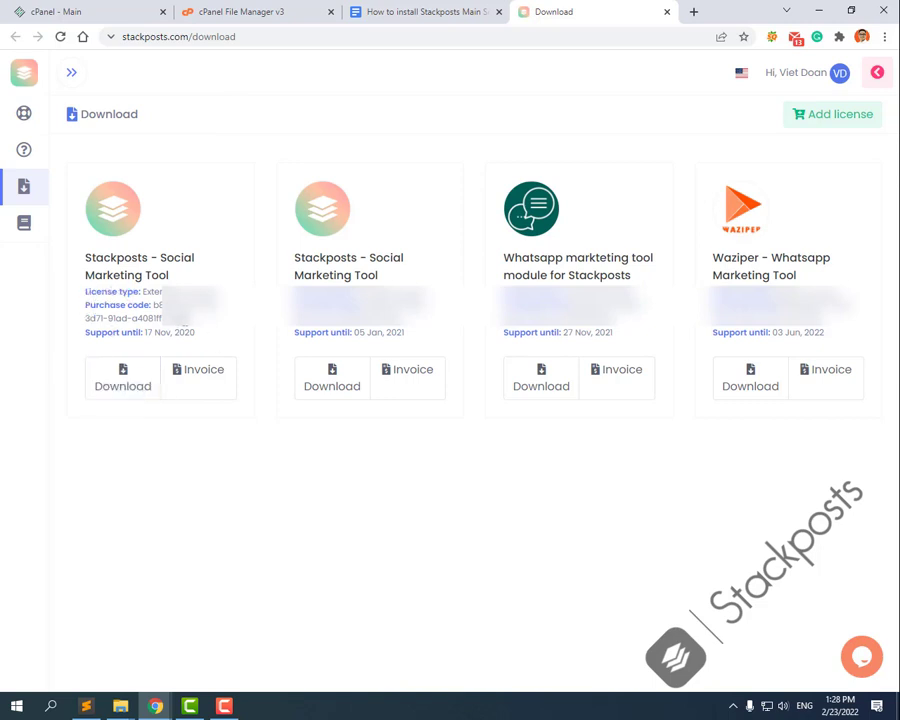
click(123, 375)
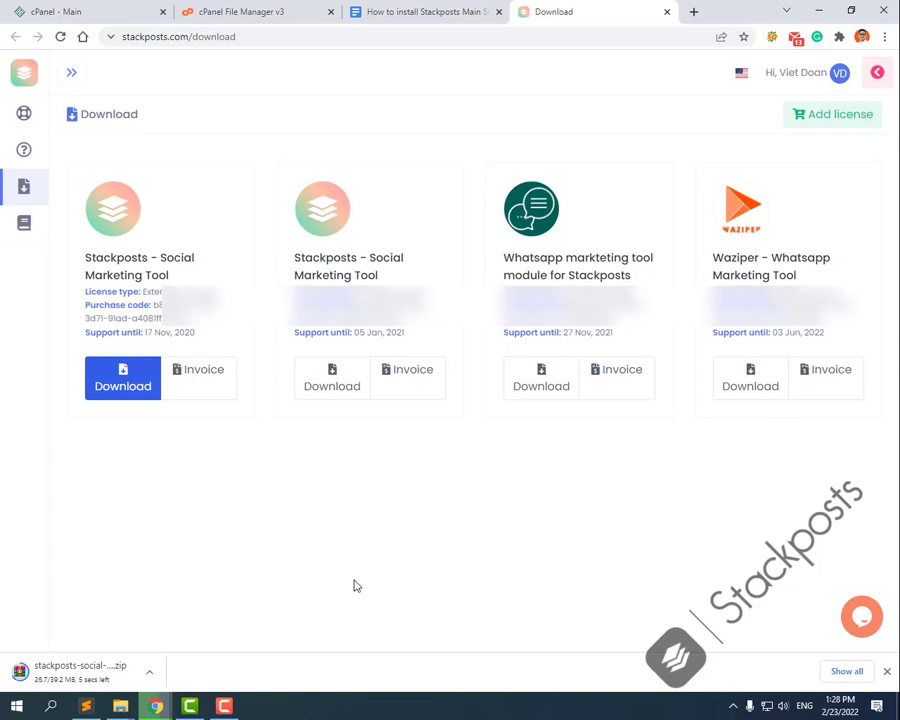
click(88, 8)
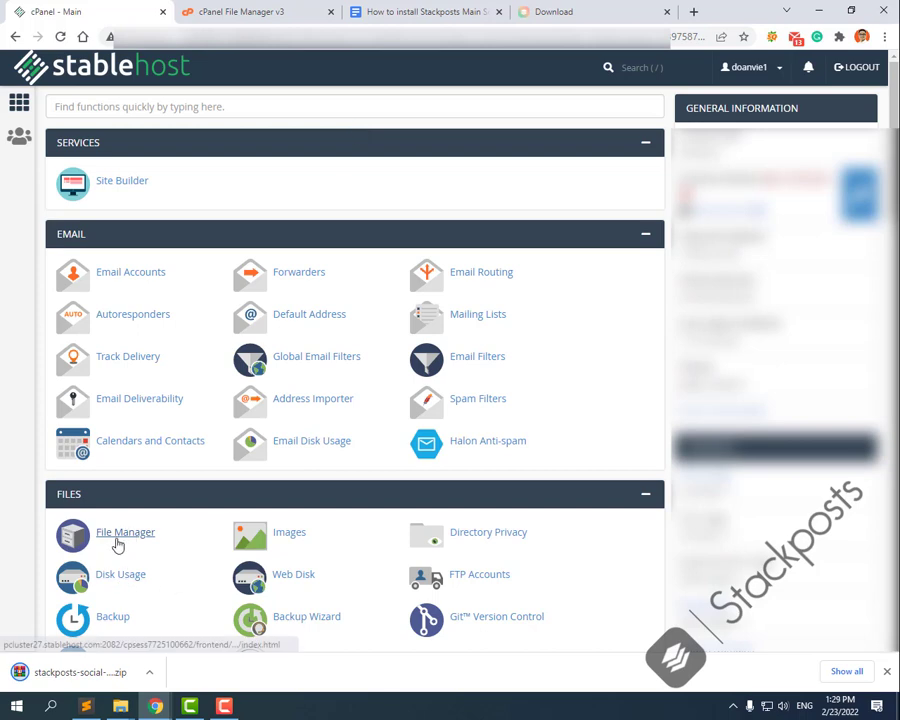
Step: Upload stackposts-social-marketing-tool-v7.2.1.zip from Downloads into the doanviet.com/stackposts folder
click(245, 9)
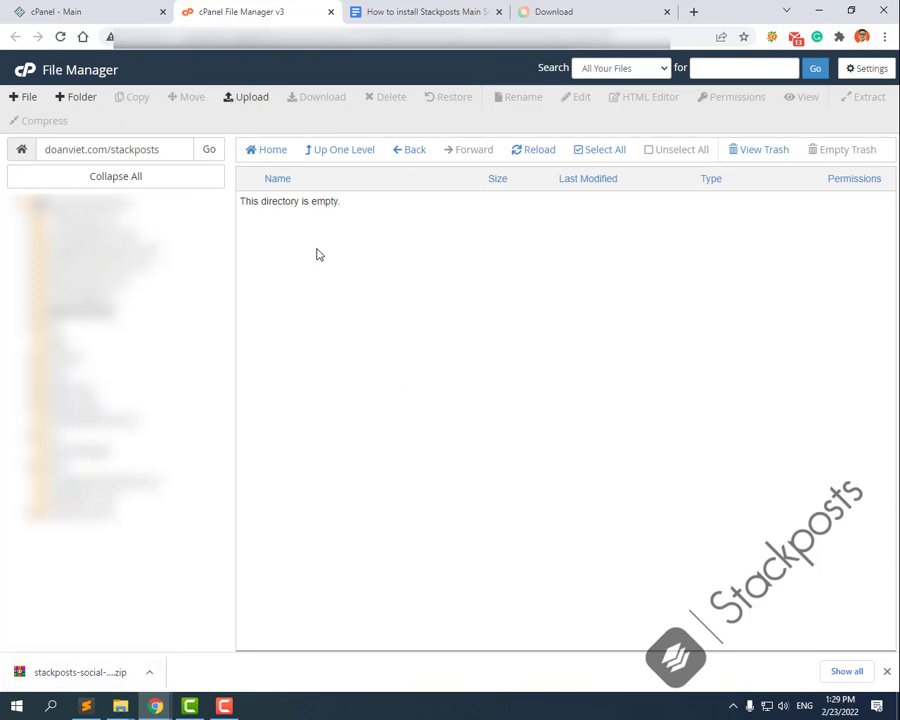
click(250, 102)
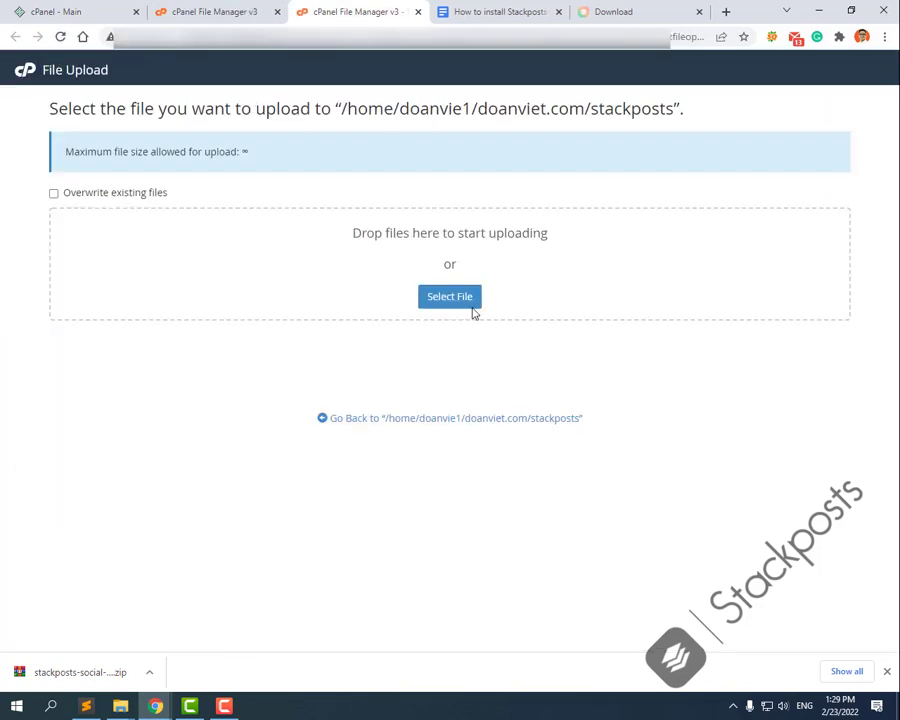
click(452, 302)
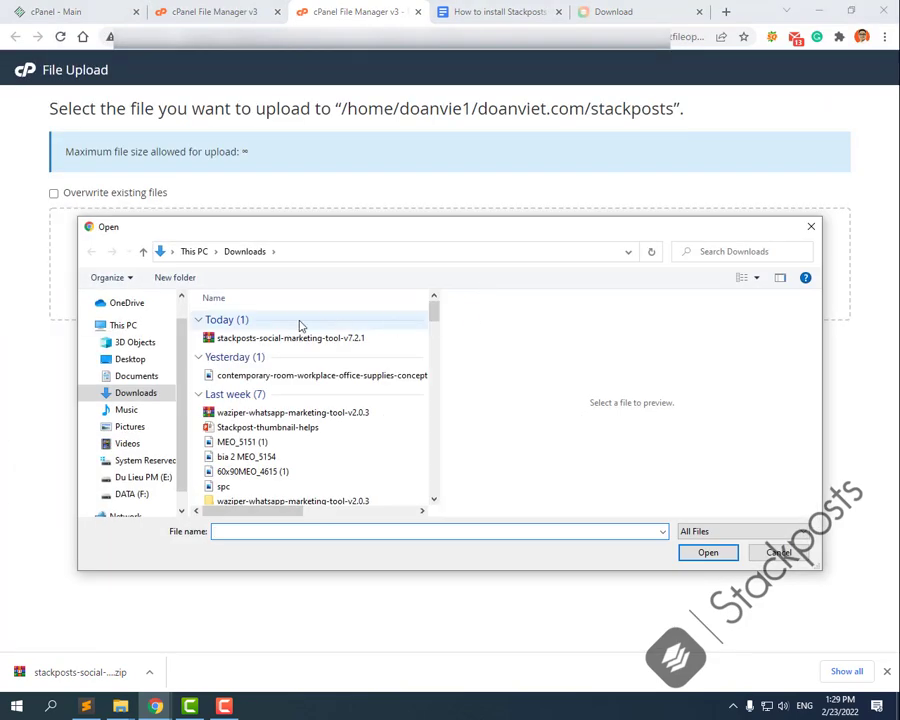
double_click(300, 338)
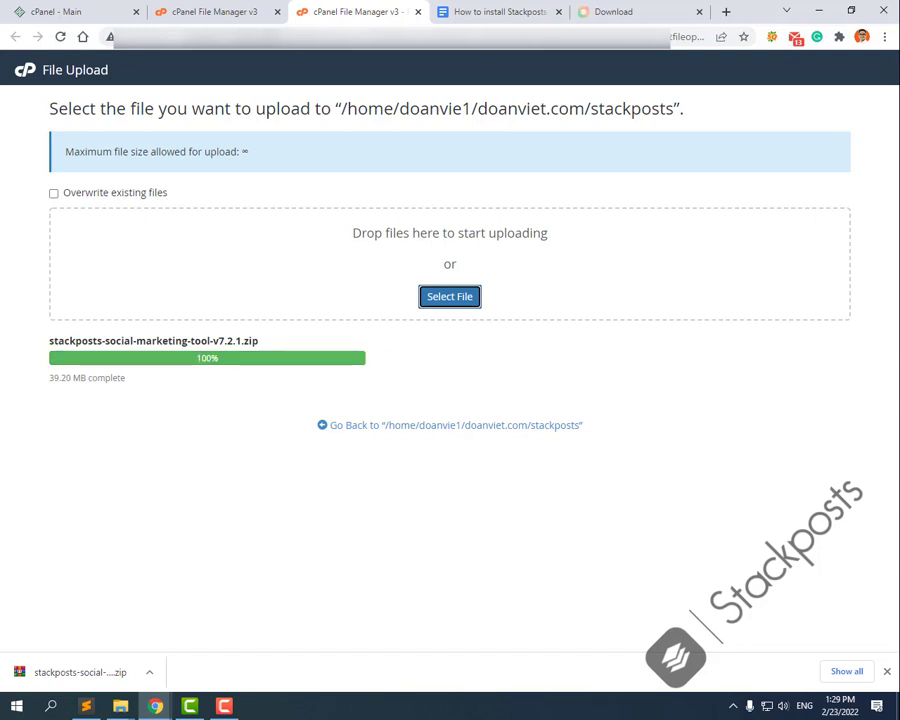
click(160, 6)
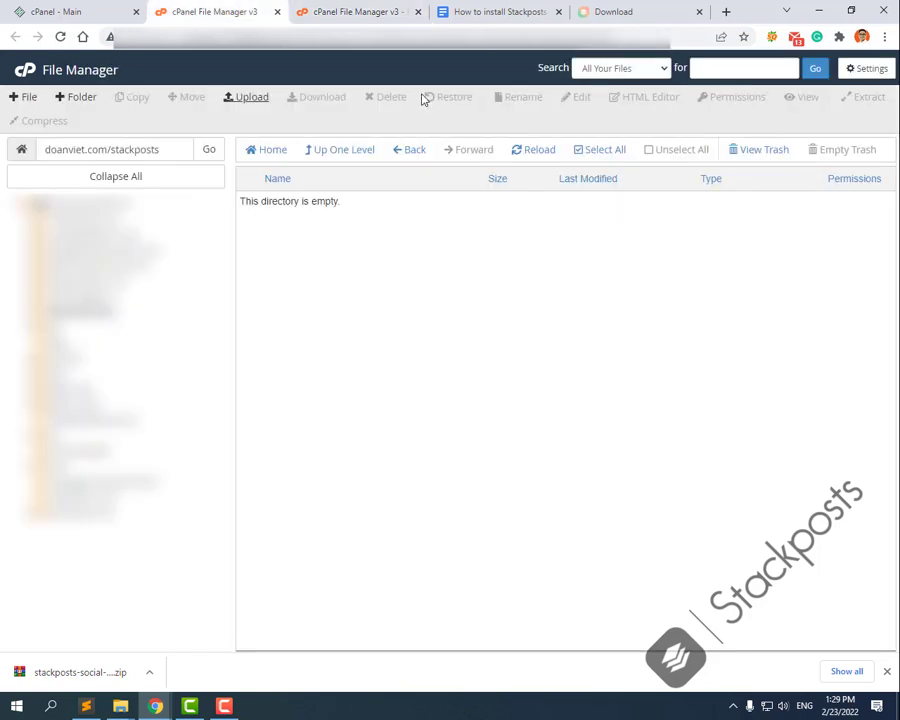
Step: Extract the uploaded Stackposts zip into the stackposts folder and refresh the listing
click(539, 152)
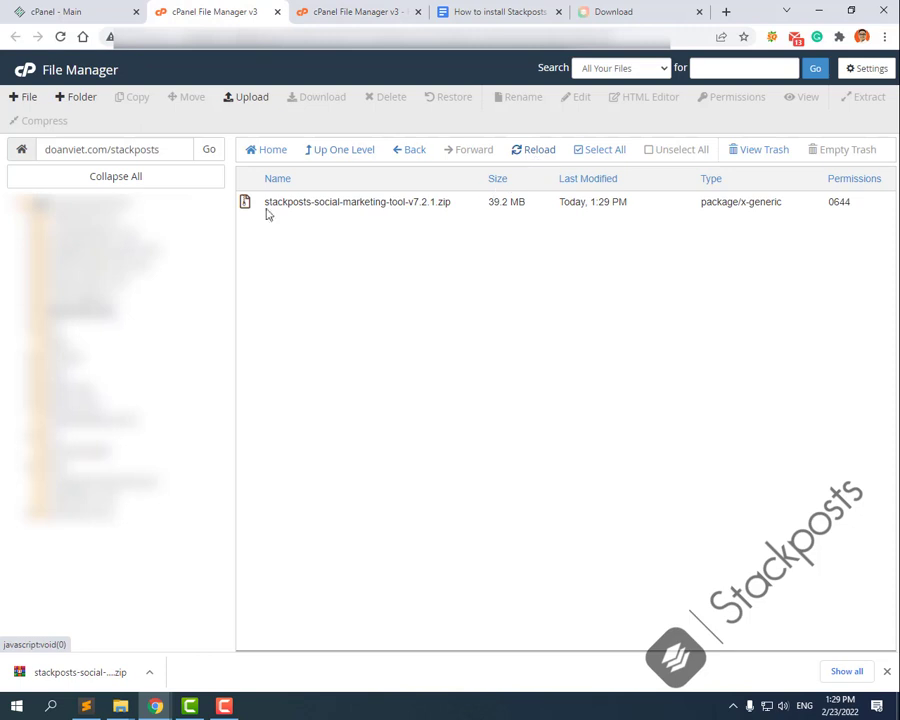
right_click(283, 203)
click(331, 362)
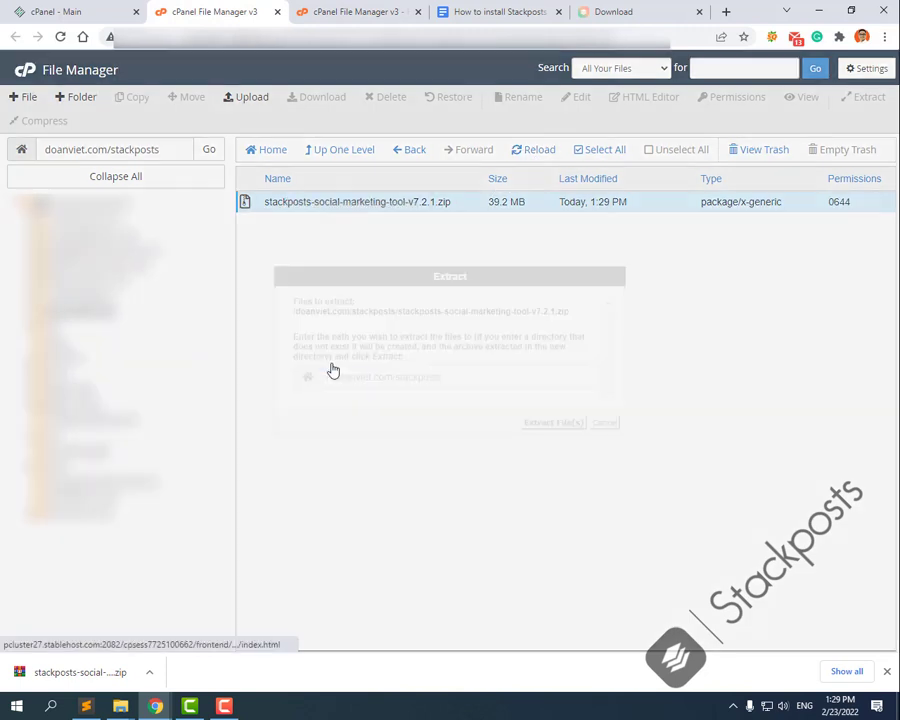
click(553, 423)
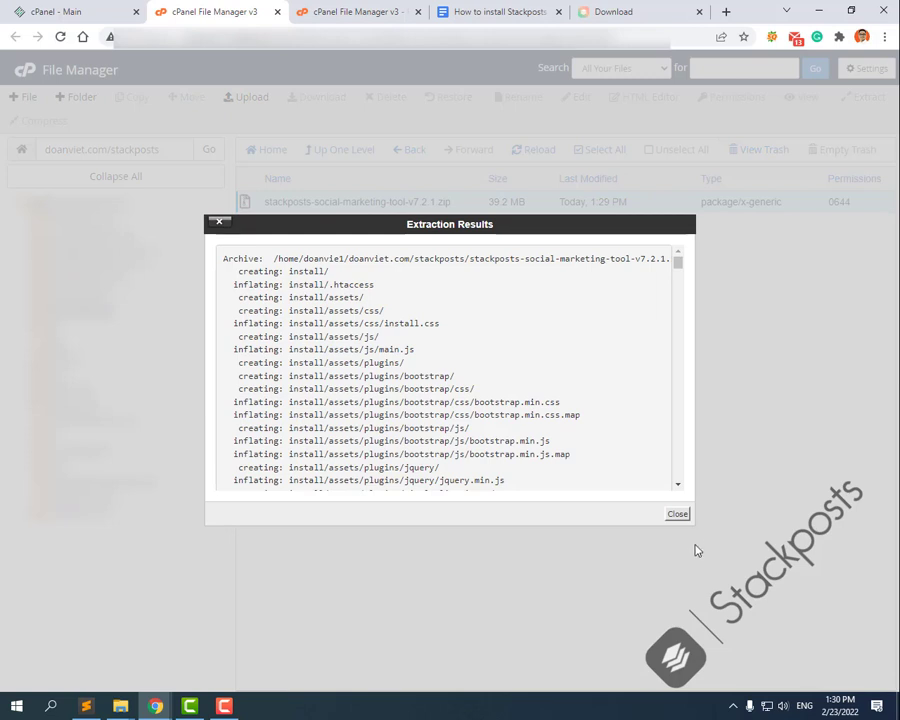
click(678, 516)
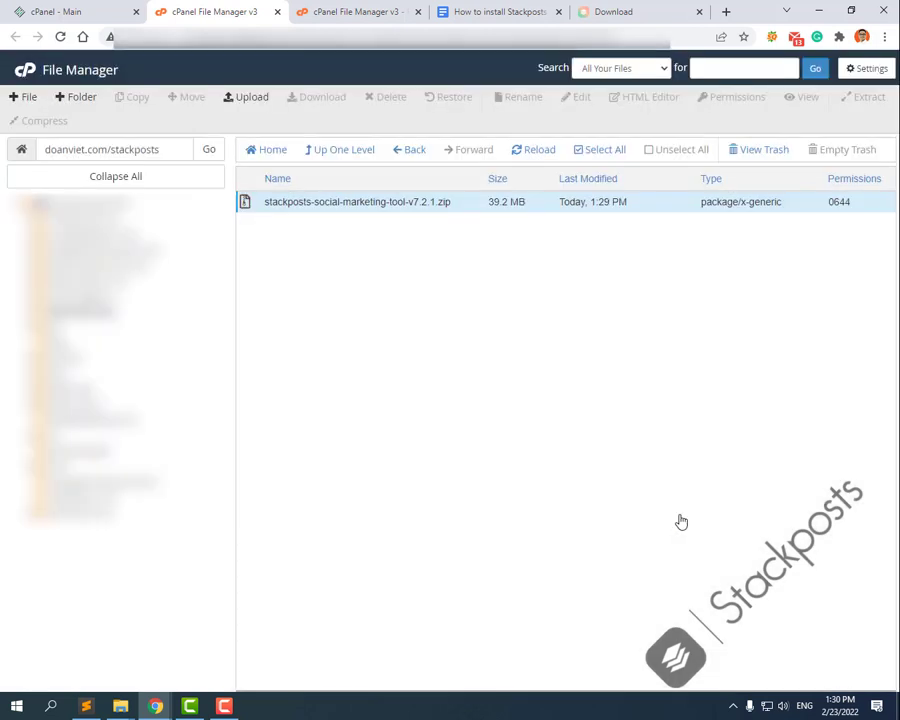
click(519, 149)
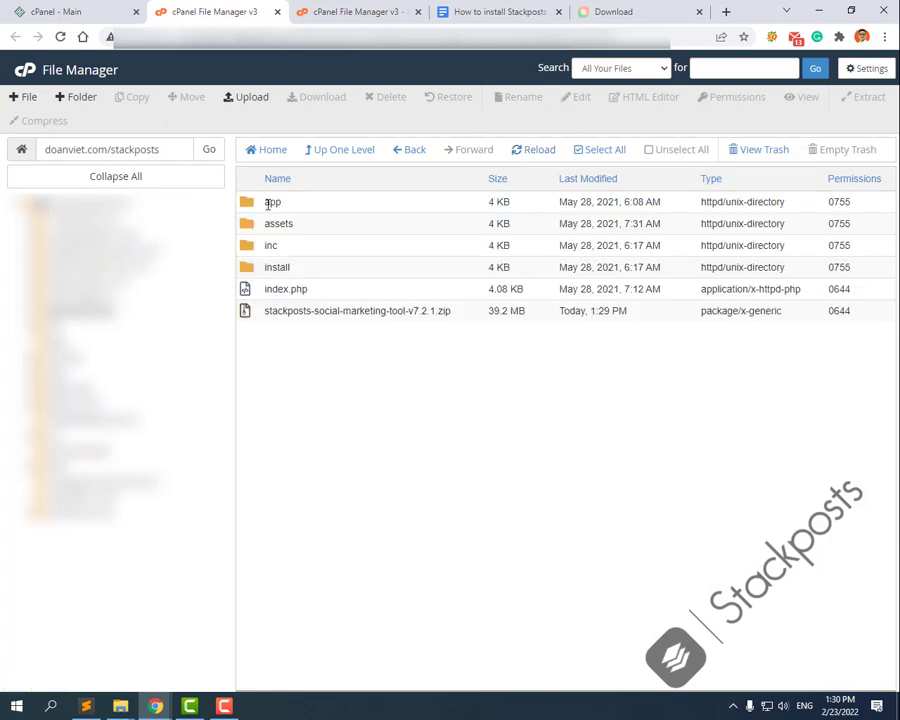
Step: Permanently delete the leftover zip file, skipping the trash
click(266, 311)
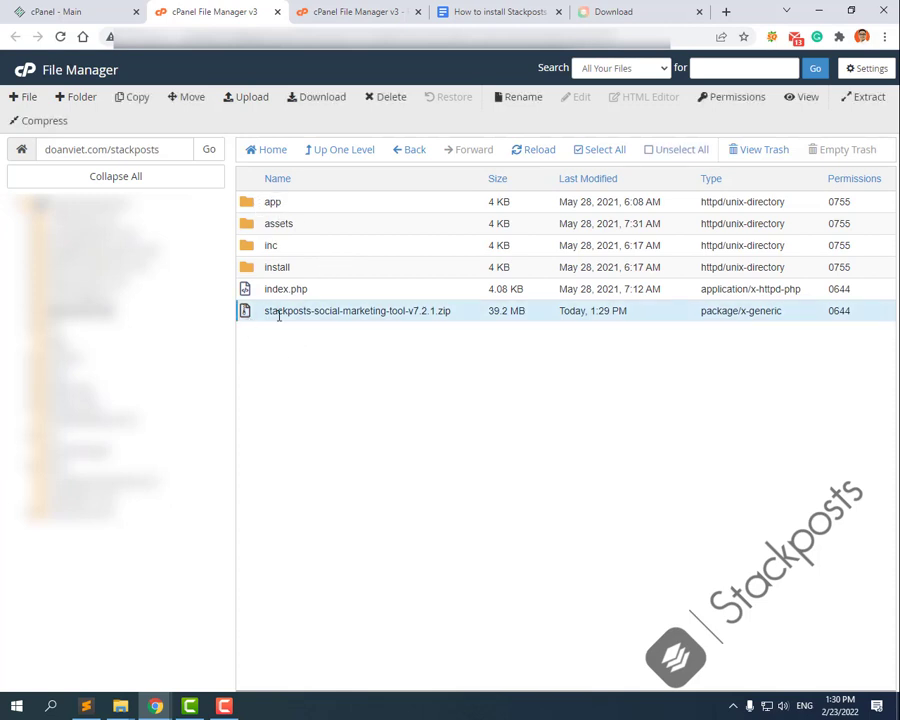
right_click(278, 315)
click(322, 452)
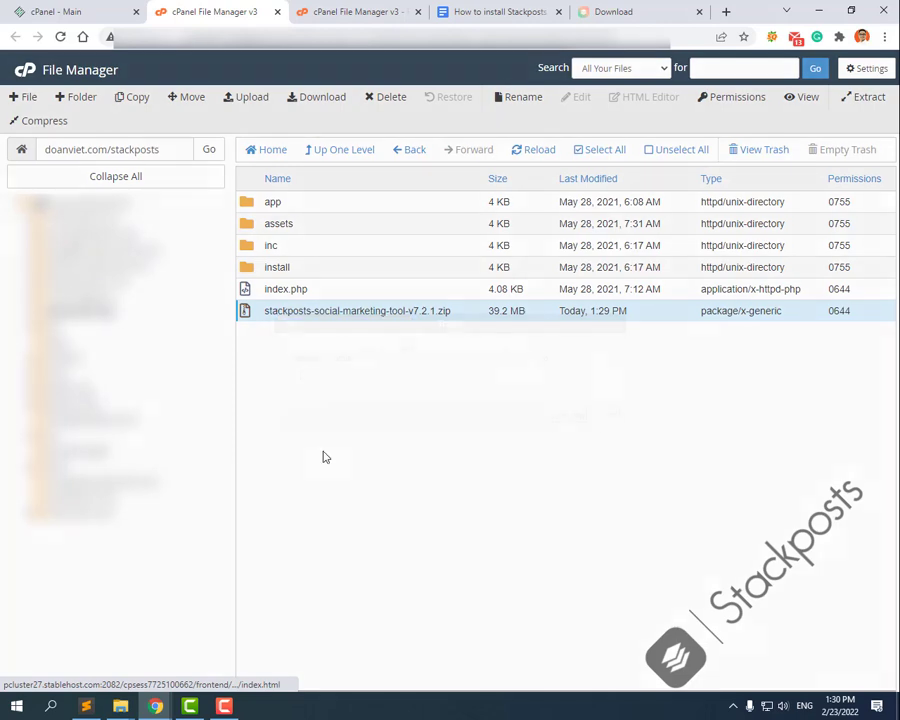
click(380, 377)
click(566, 417)
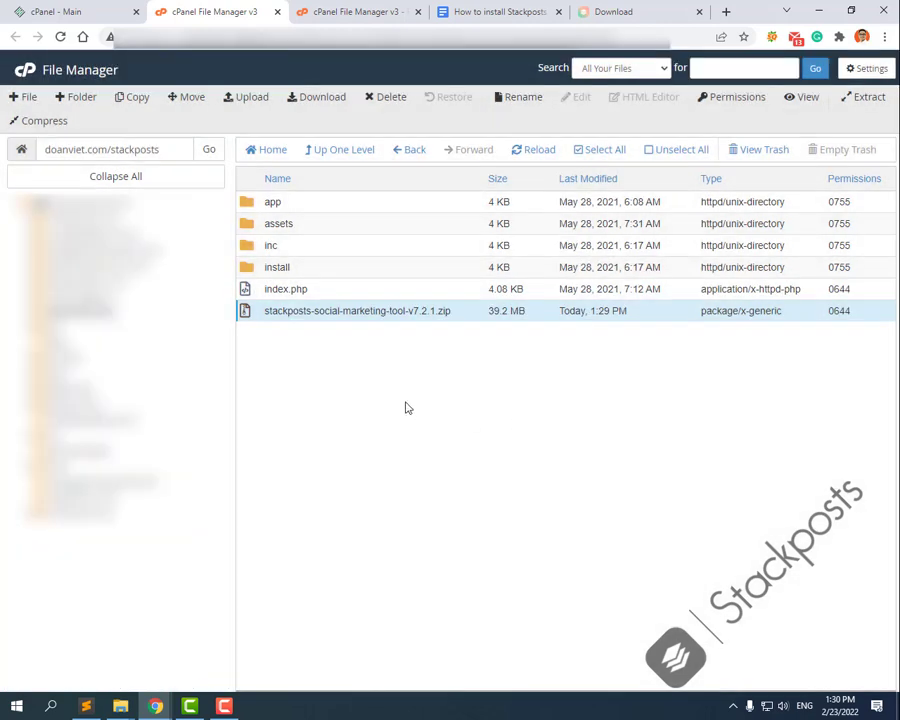
click(481, 8)
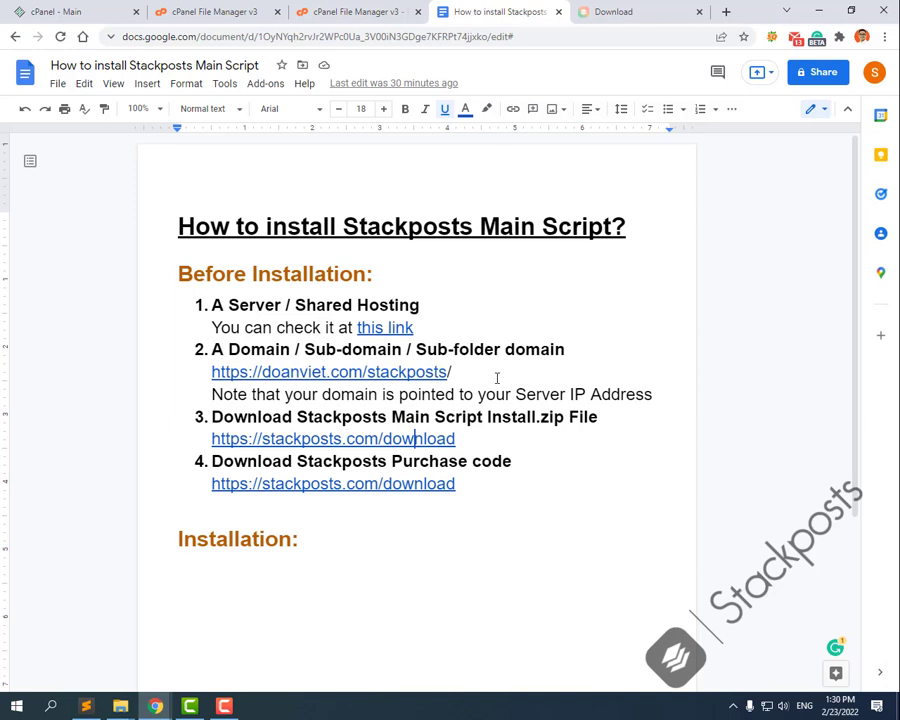
Step: Open the doanviet.com/stackposts site from the guide link and reach the installer welcome page
click(488, 370)
click(346, 372)
click(312, 394)
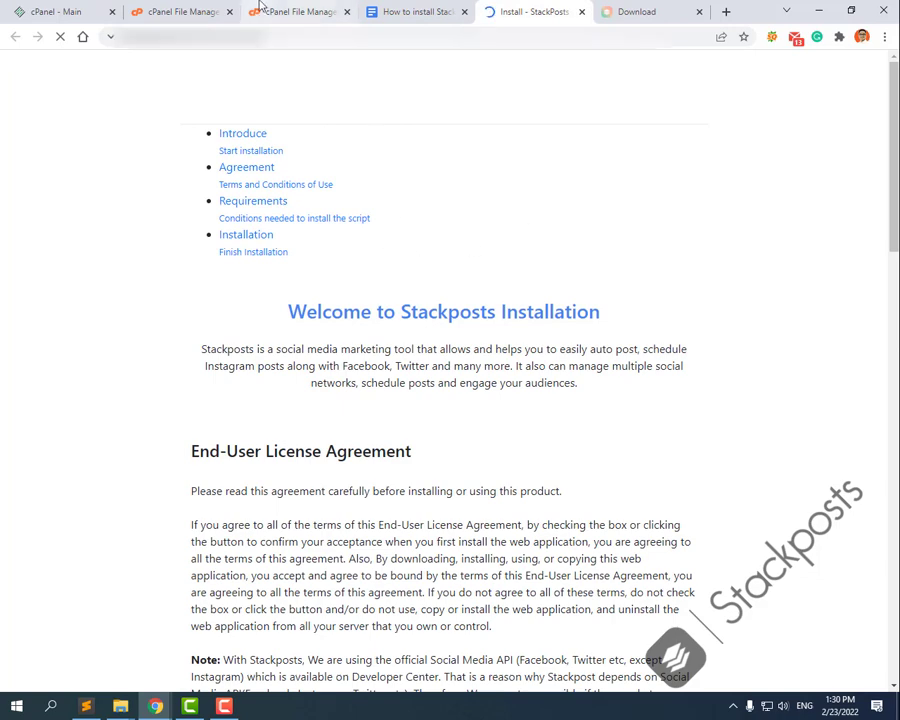
click(258, 10)
click(185, 10)
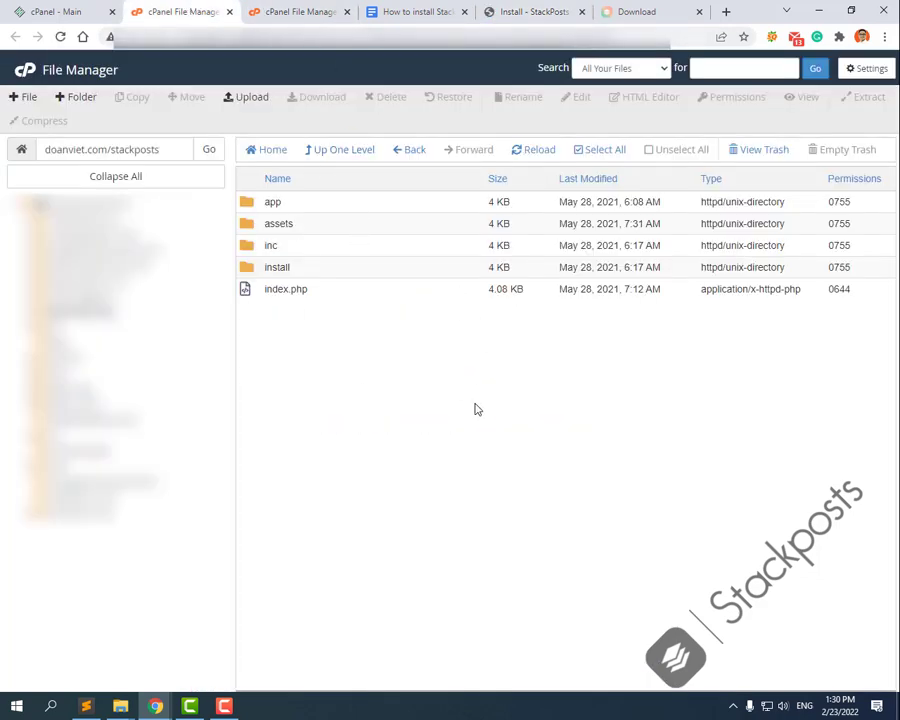
click(515, 11)
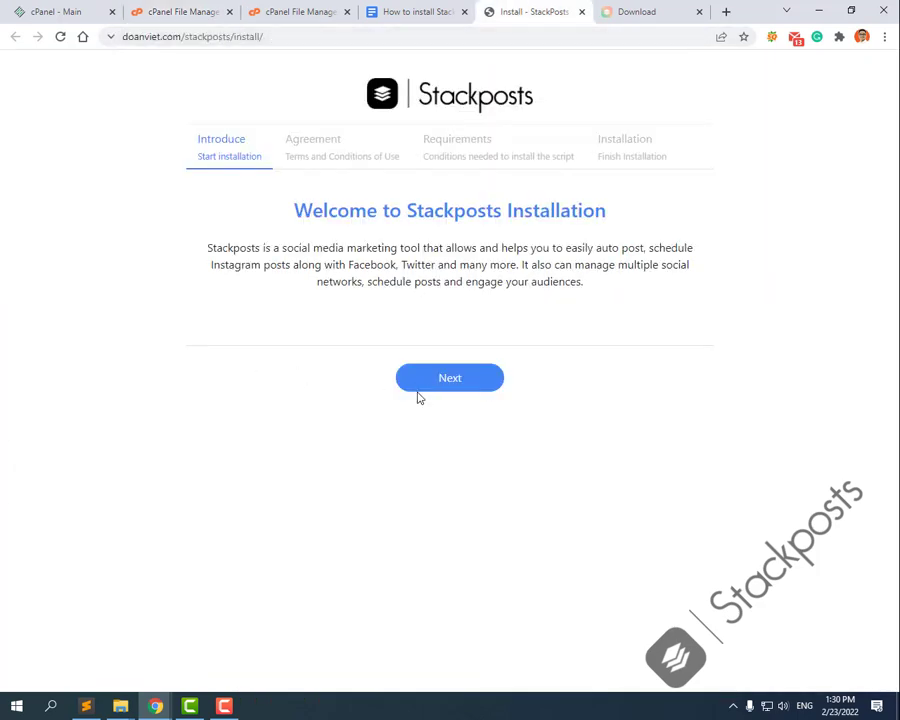
Step: Accept the licence agreement and pass the server requirements check to the installation details step
click(455, 382)
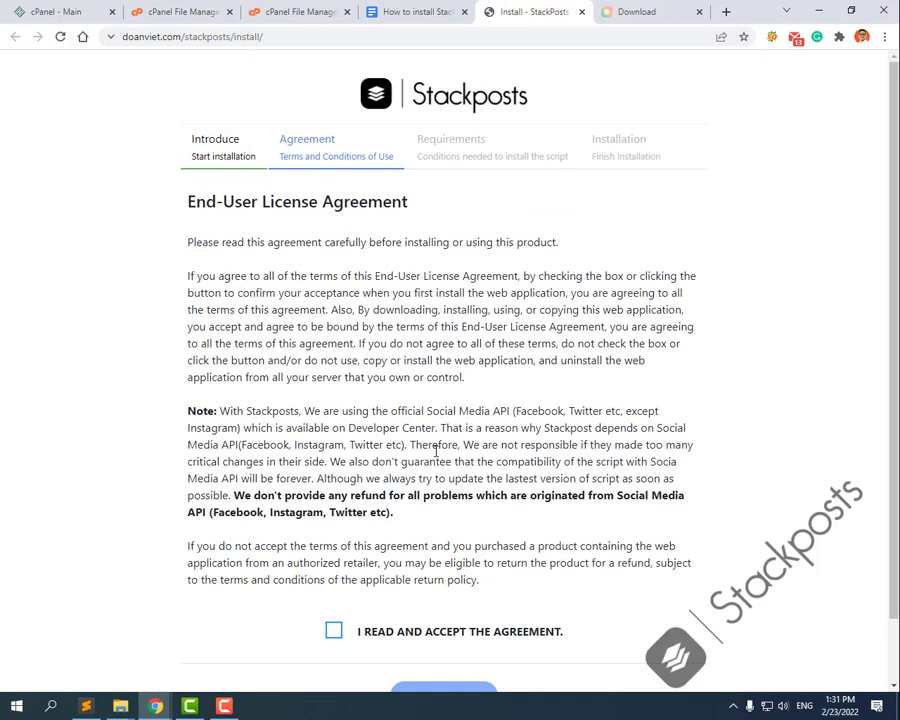
scroll(317, 569, down, 1)
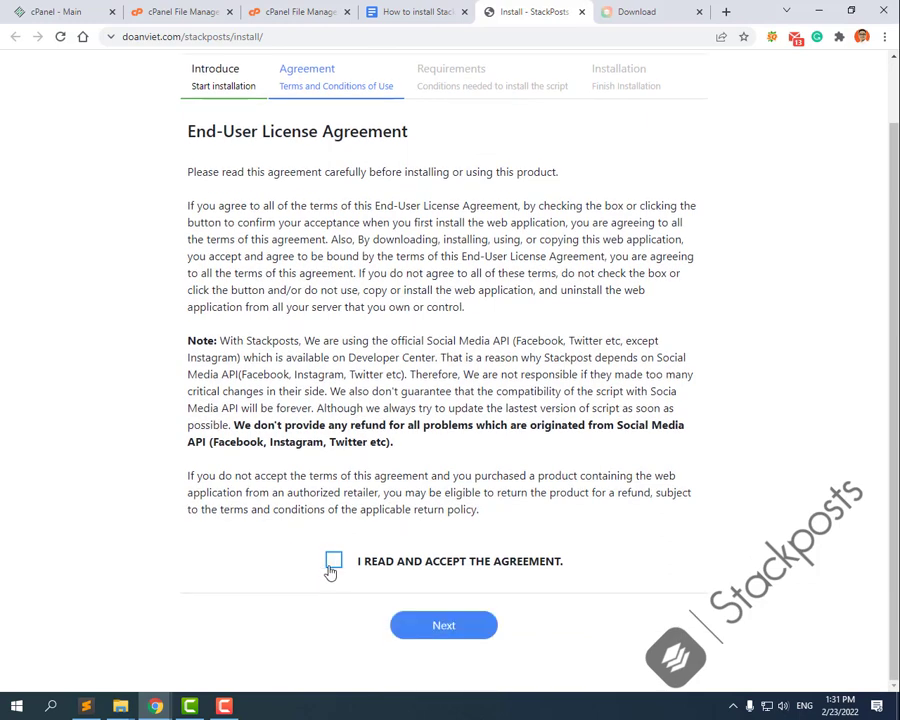
click(333, 563)
click(442, 624)
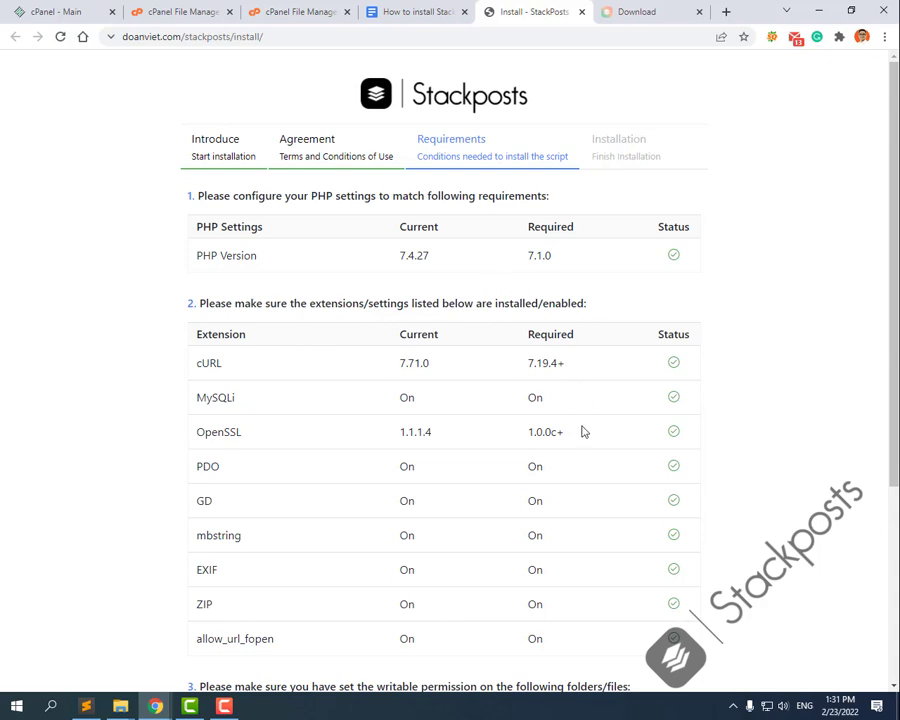
scroll(582, 430, down, 3)
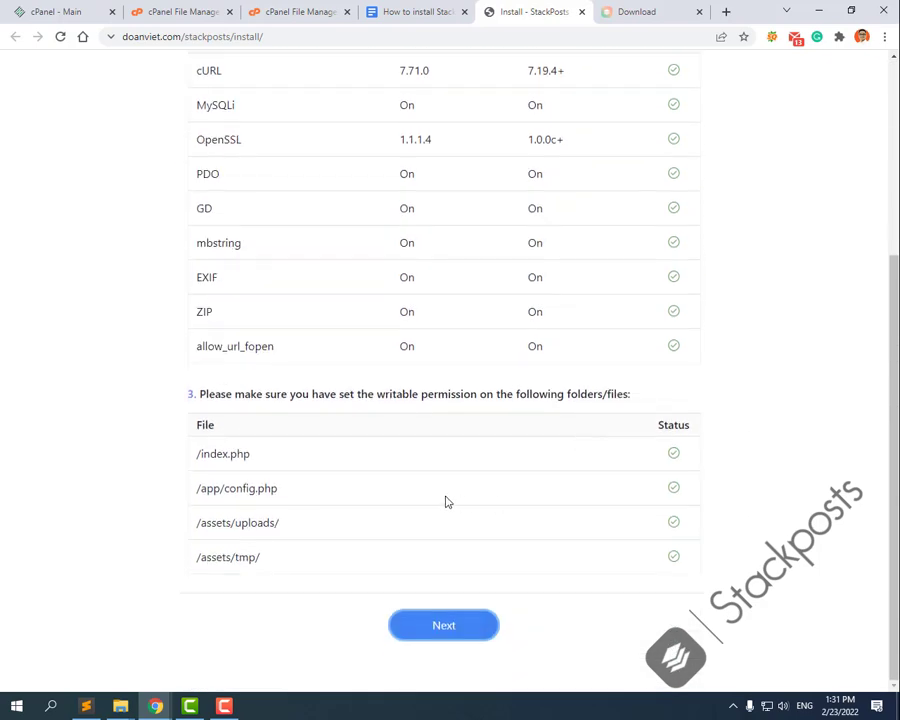
scroll(446, 500, up, 3)
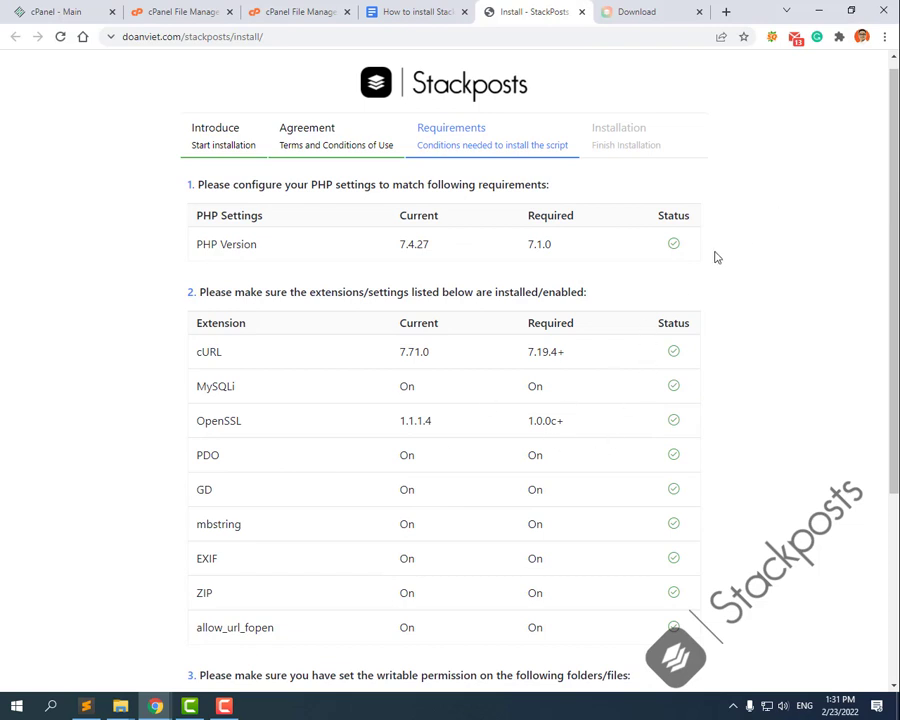
scroll(679, 432, down, 2)
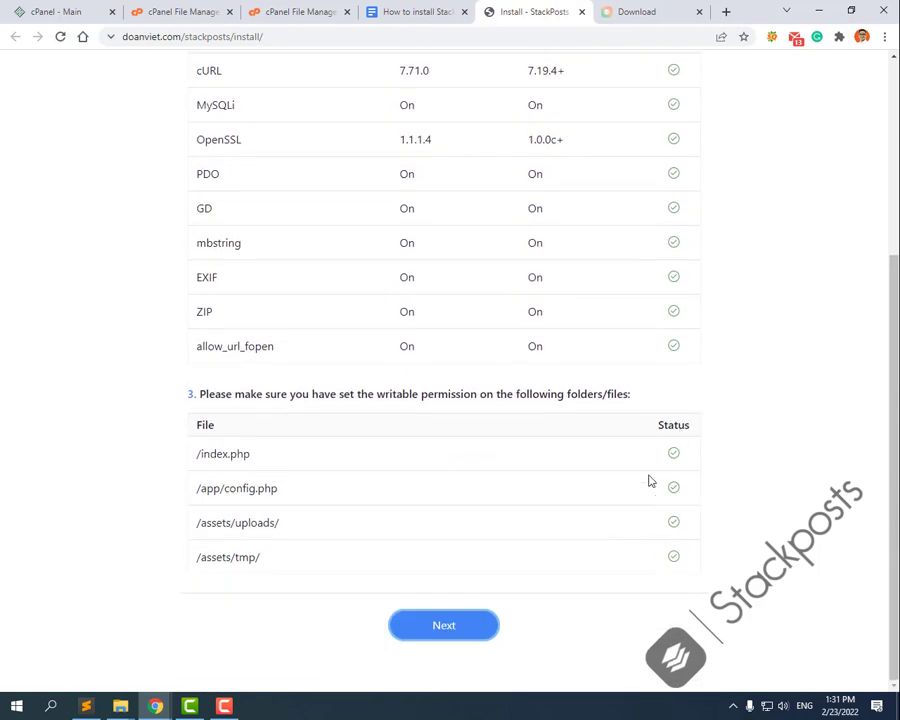
scroll(649, 477, up, 1)
scroll(649, 477, down, 1)
click(441, 630)
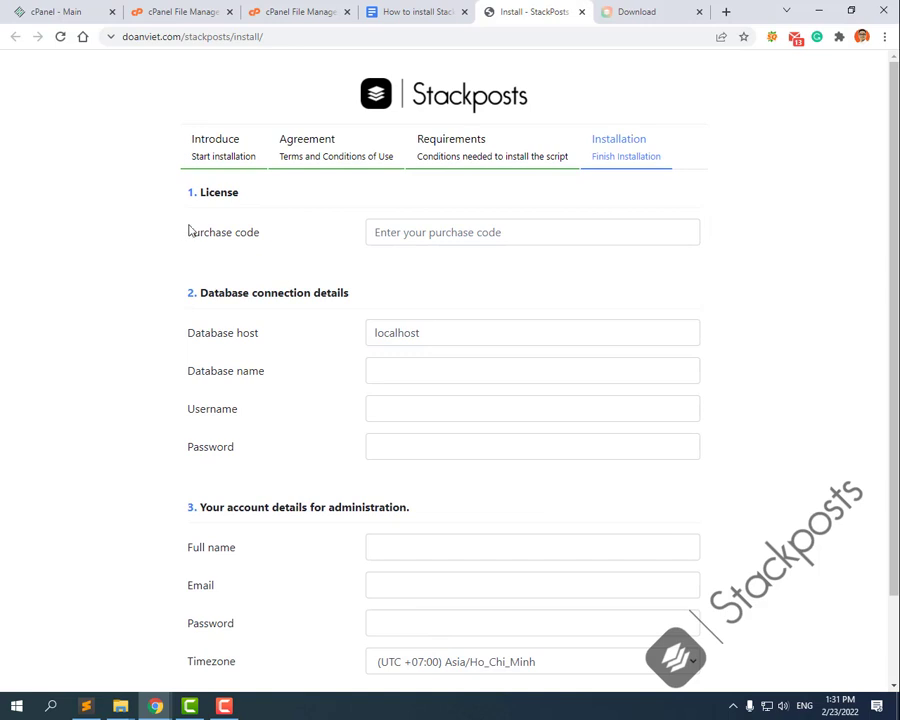
Step: Review the Purchase code, Database and Admin fields of the installation form
drag(188, 231, 277, 237)
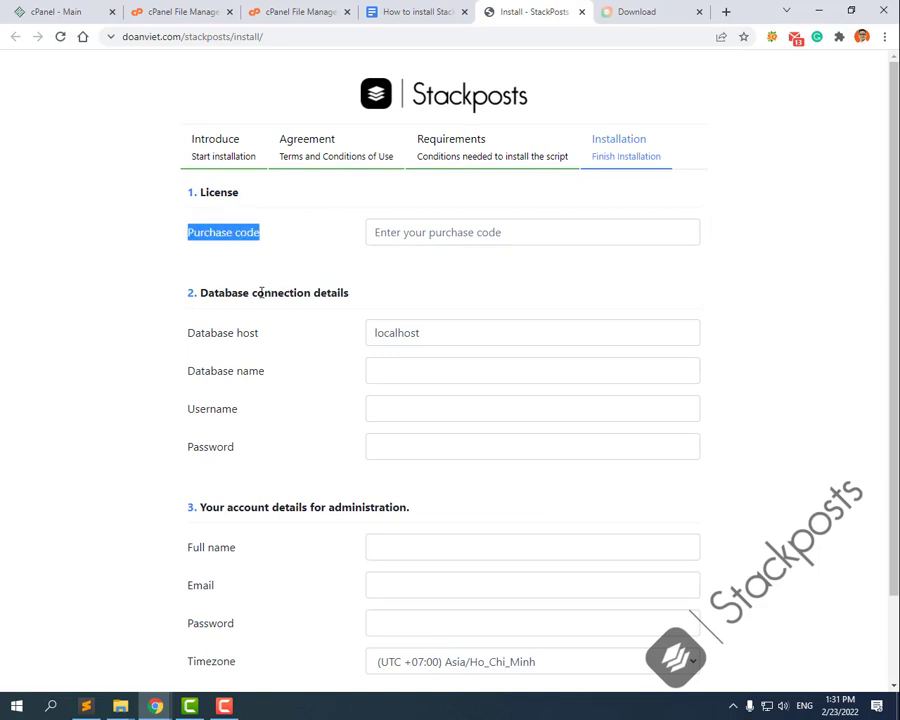
click(261, 488)
scroll(240, 450, down, 1)
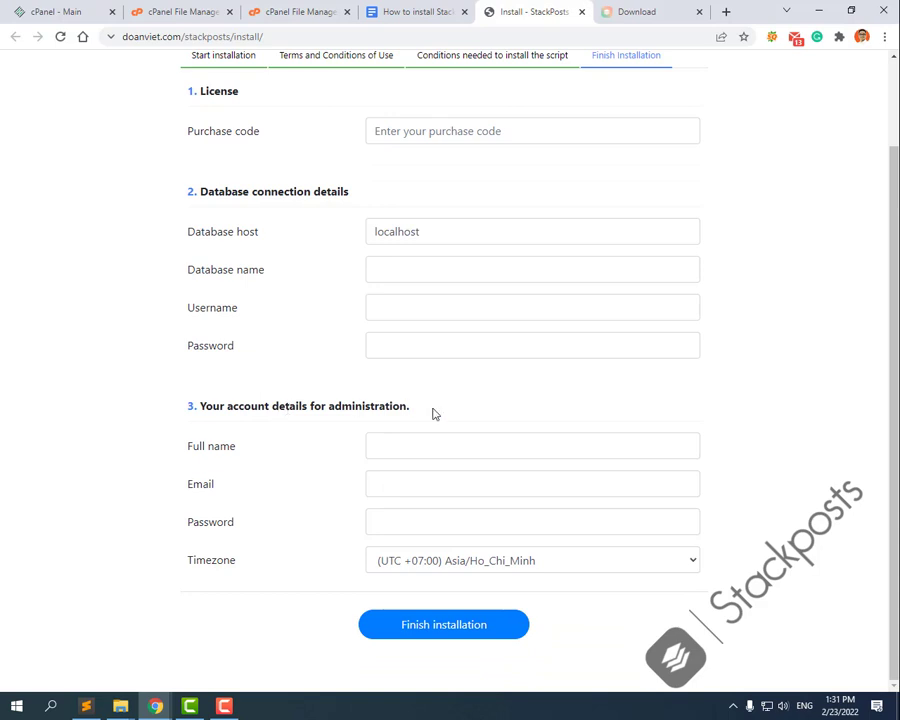
scroll(434, 414, up, 1)
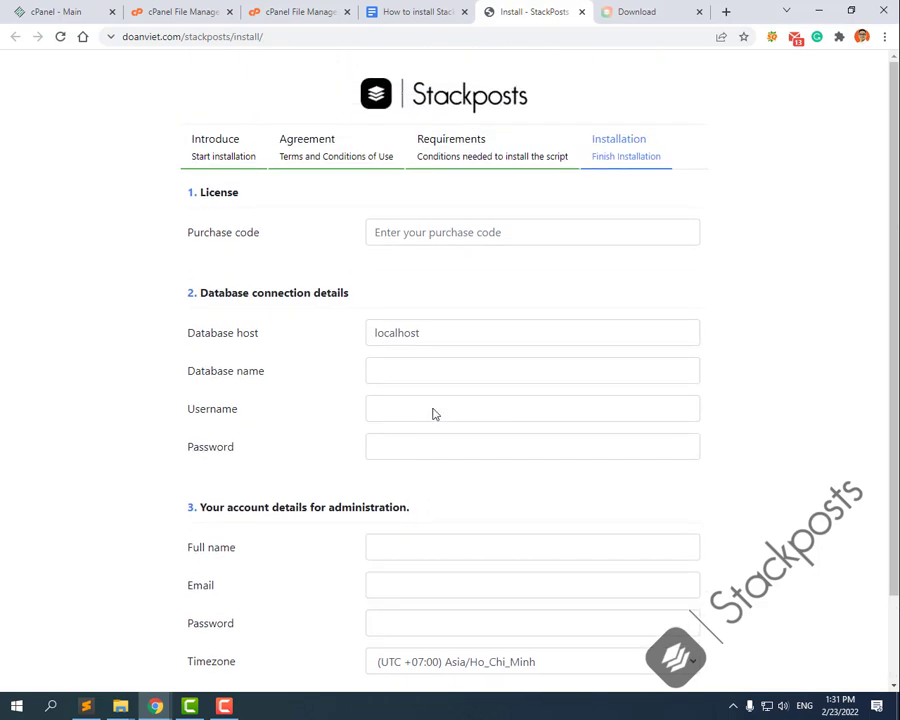
click(410, 8)
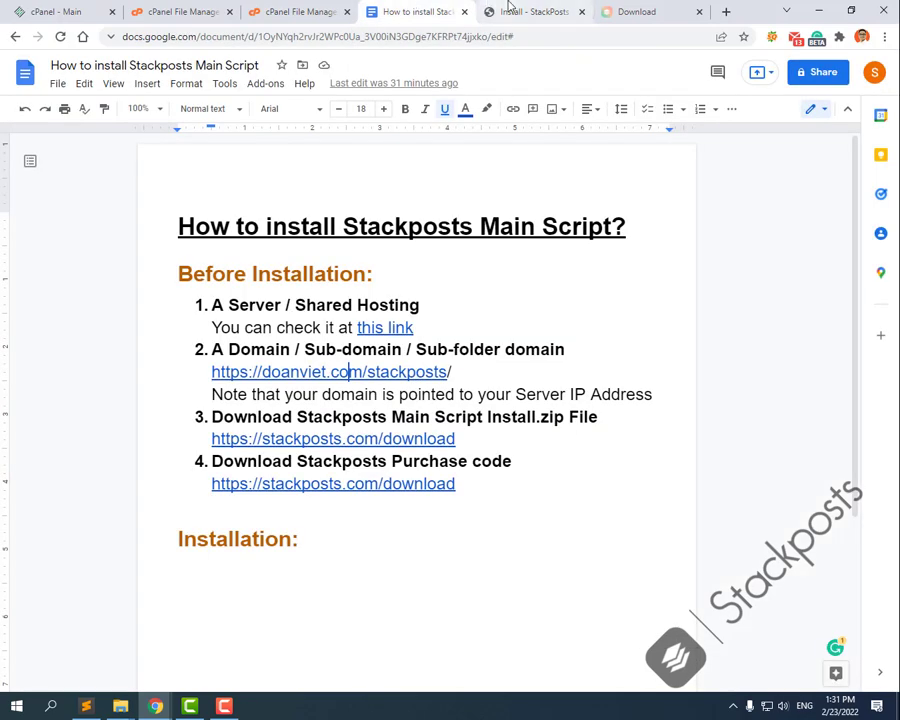
Step: Create the stackposts_test database in the MySQL Database Wizard
click(64, 8)
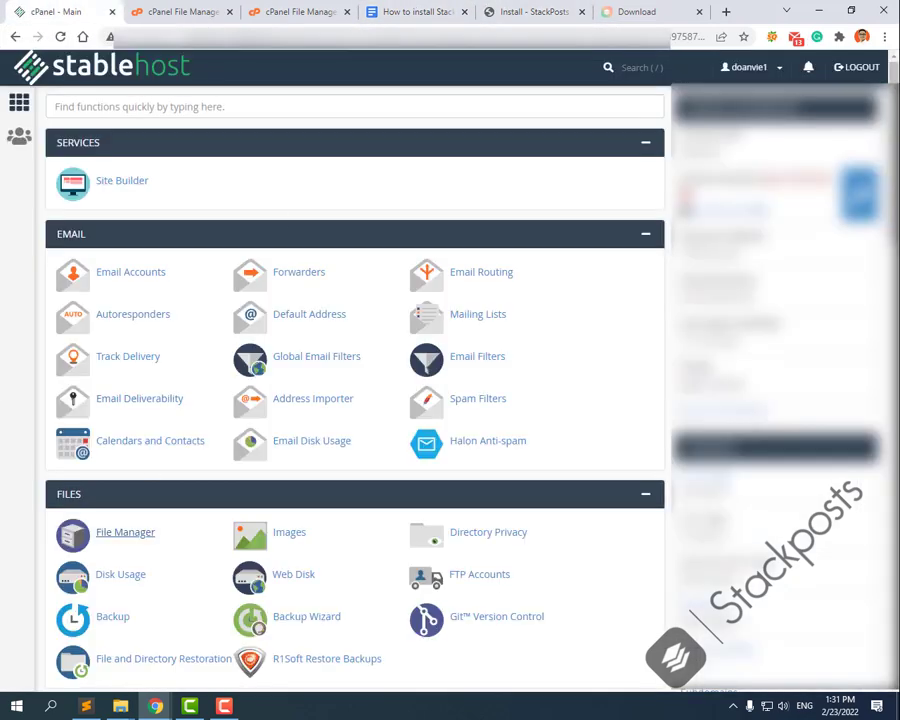
scroll(395, 482, down, 4)
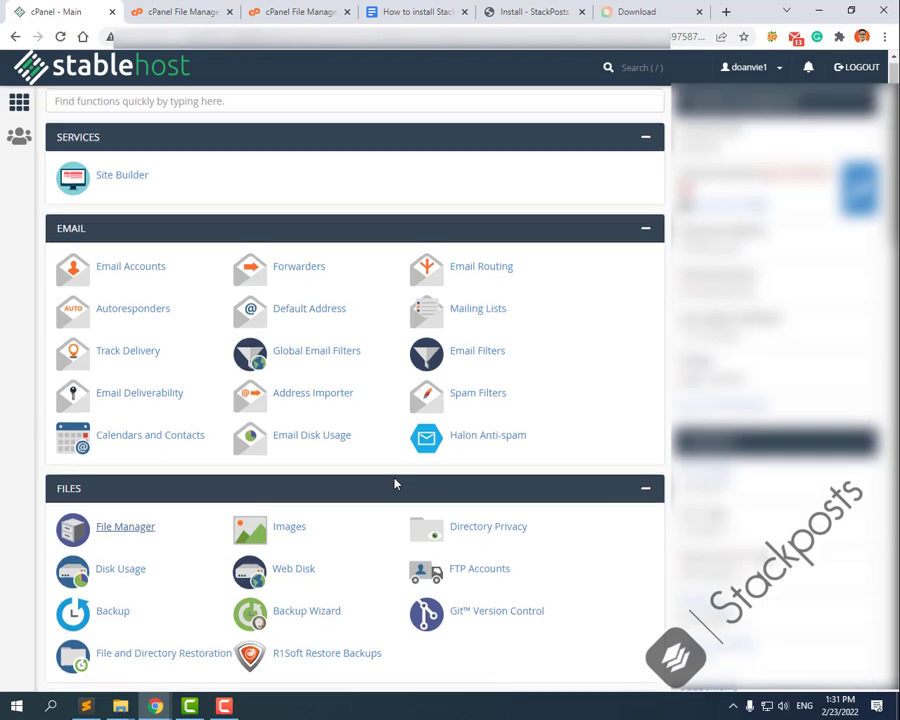
scroll(395, 482, down, 1)
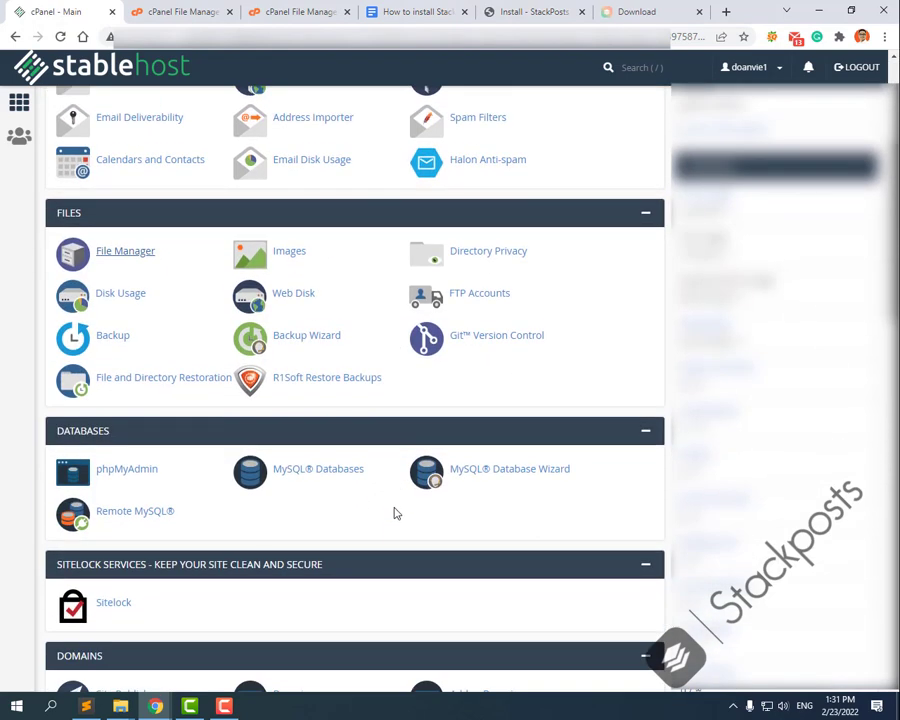
scroll(395, 513, down, 2)
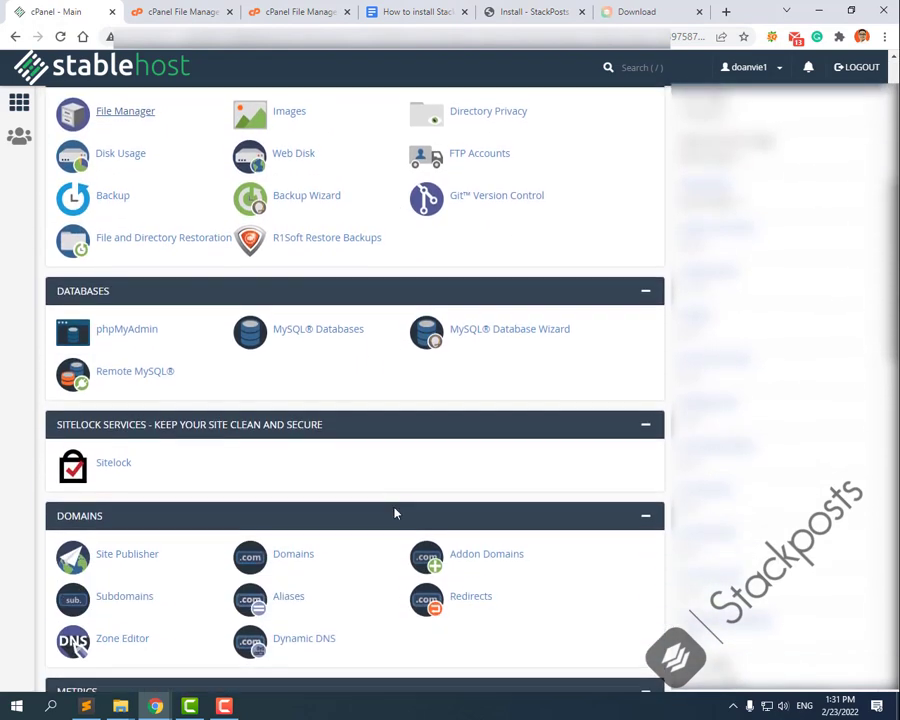
click(521, 333)
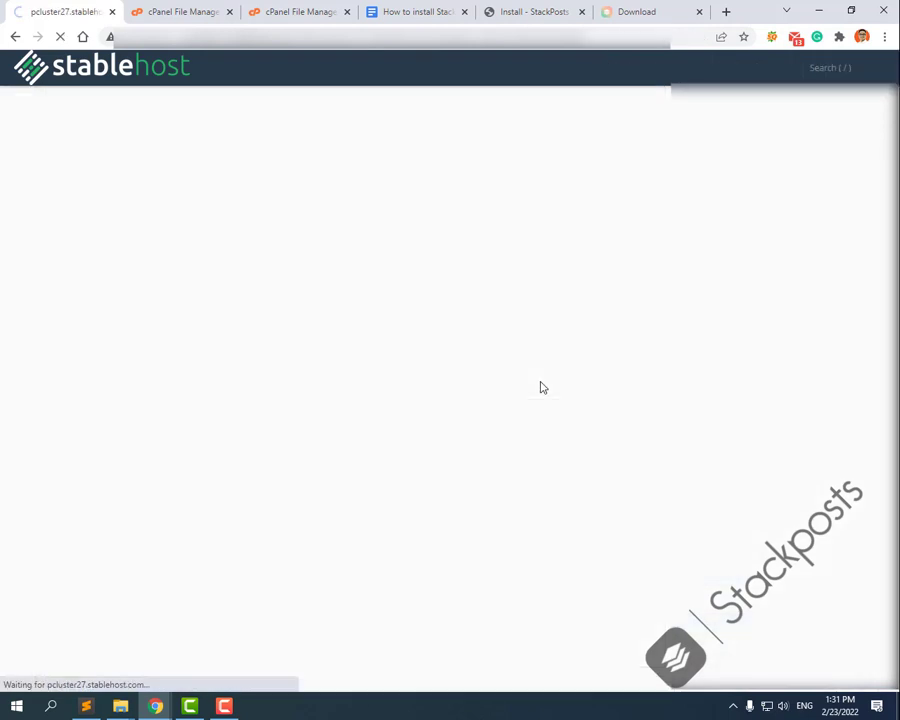
click(171, 267)
text(stack)
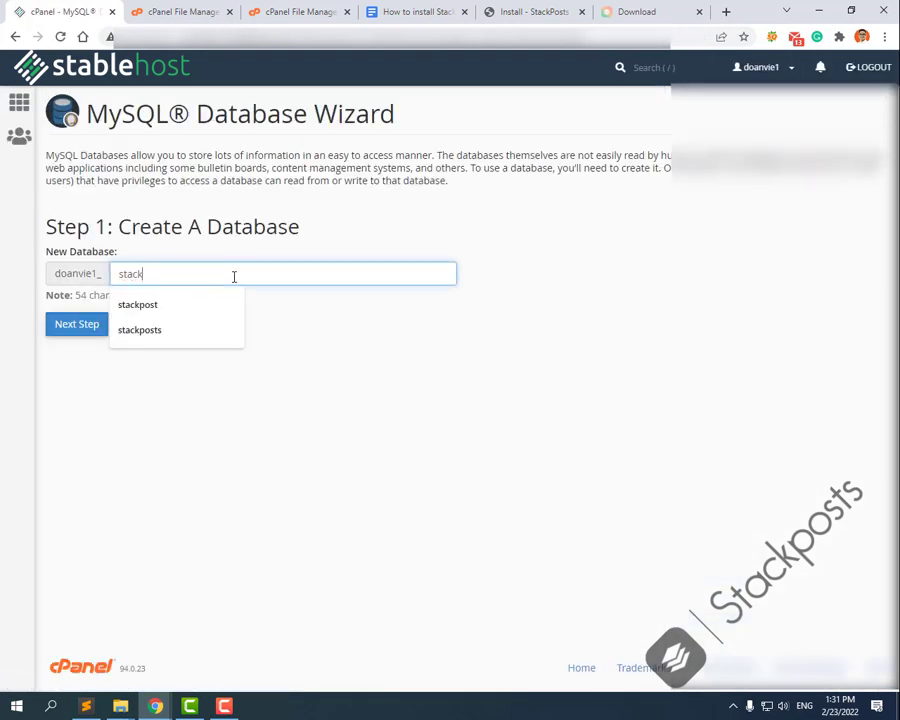
text(posts_test)
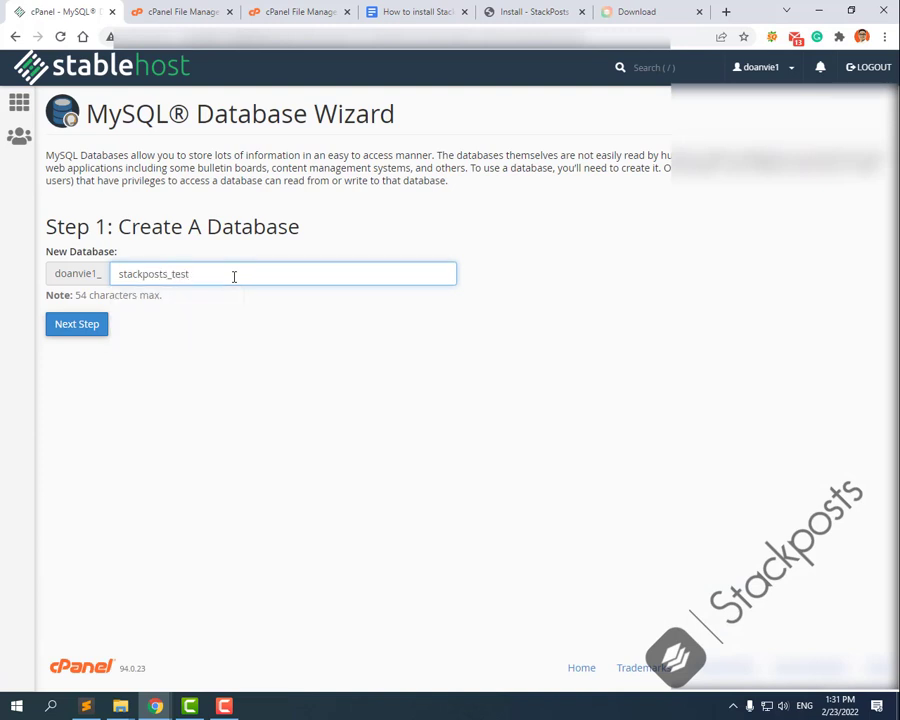
drag(206, 276, 90, 277)
key(ctrl+c)
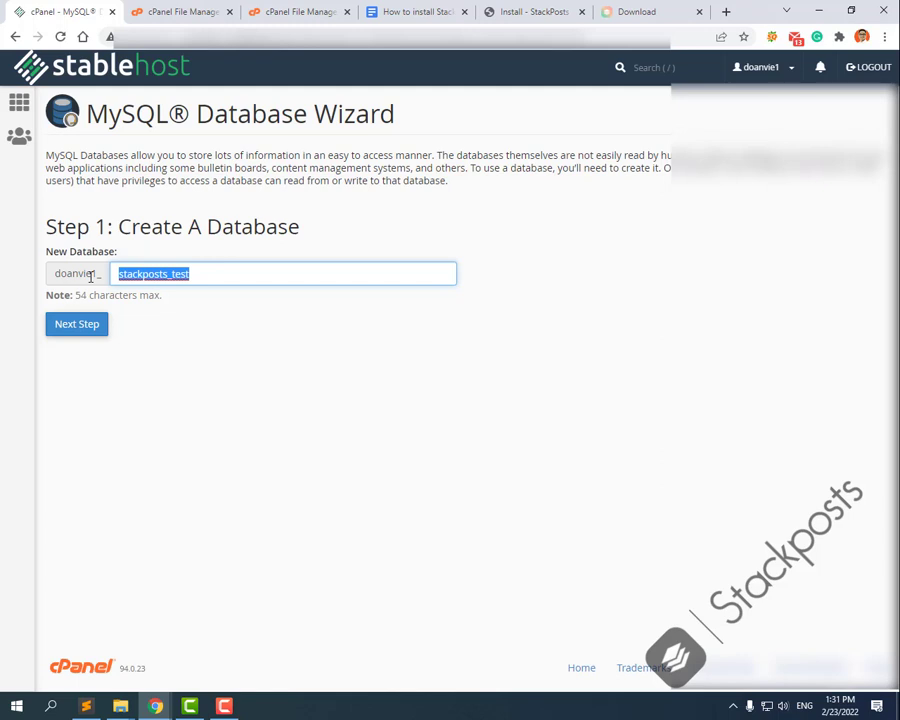
click(93, 330)
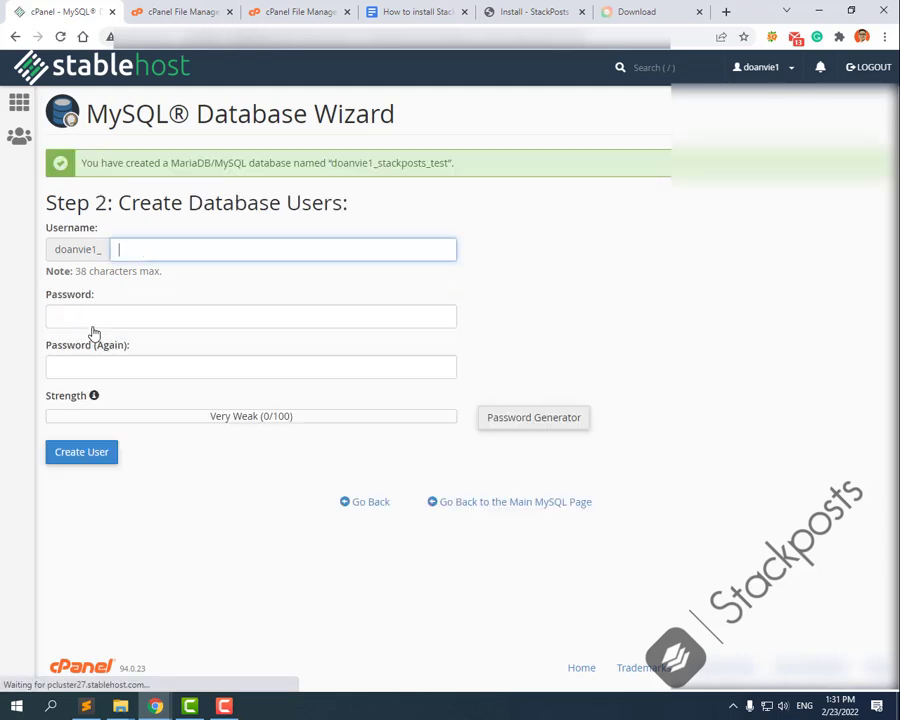
Step: Enter stackposts_test as the username, generate a strong password and note it under Installation in the guide
key(ctrl+v)
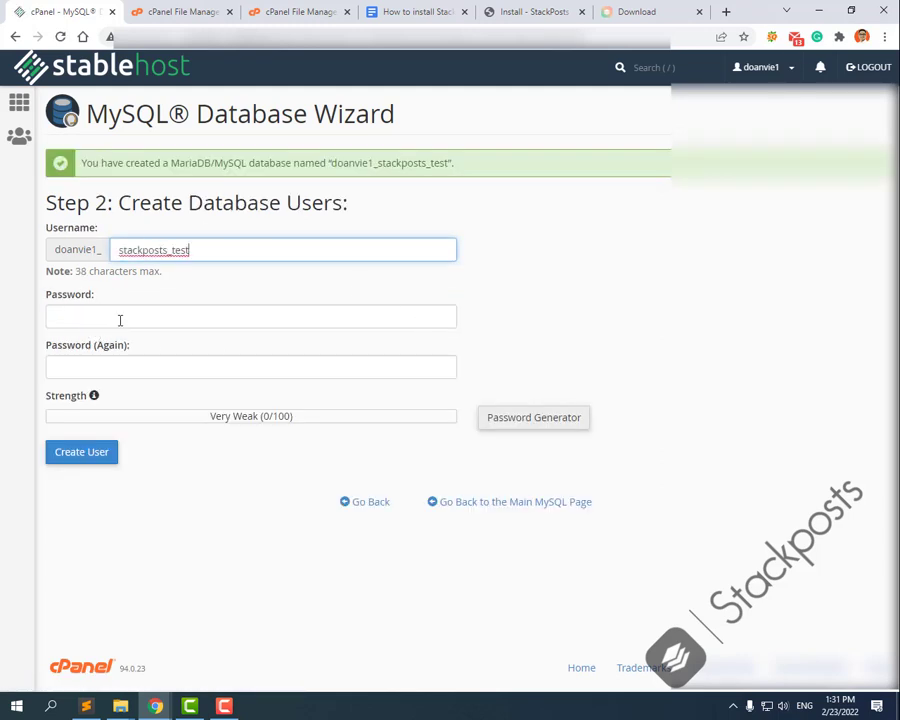
click(532, 424)
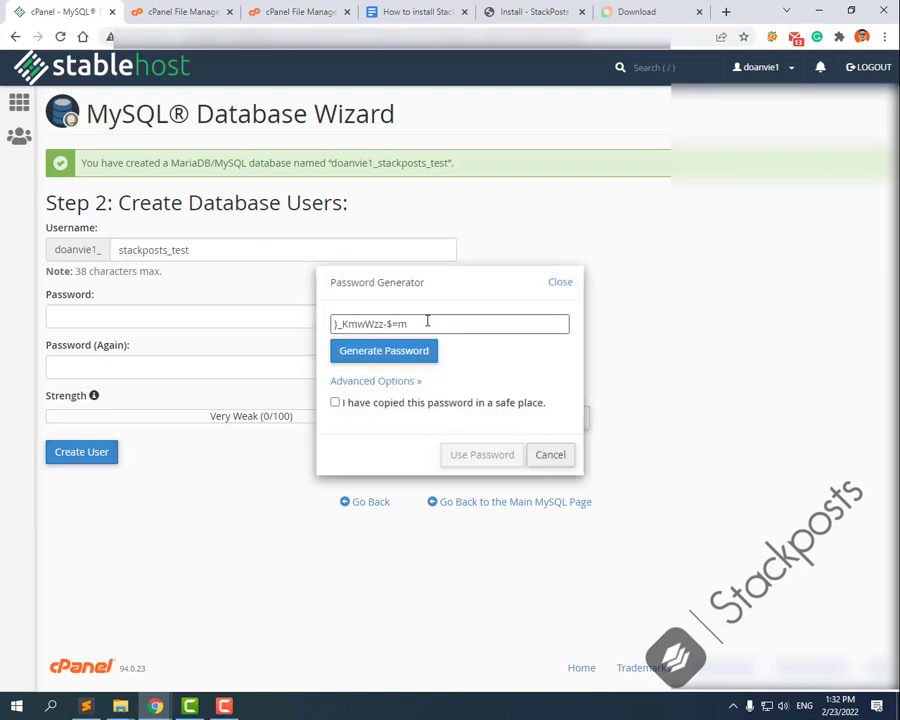
drag(427, 320, 323, 326)
key(ctrl+c)
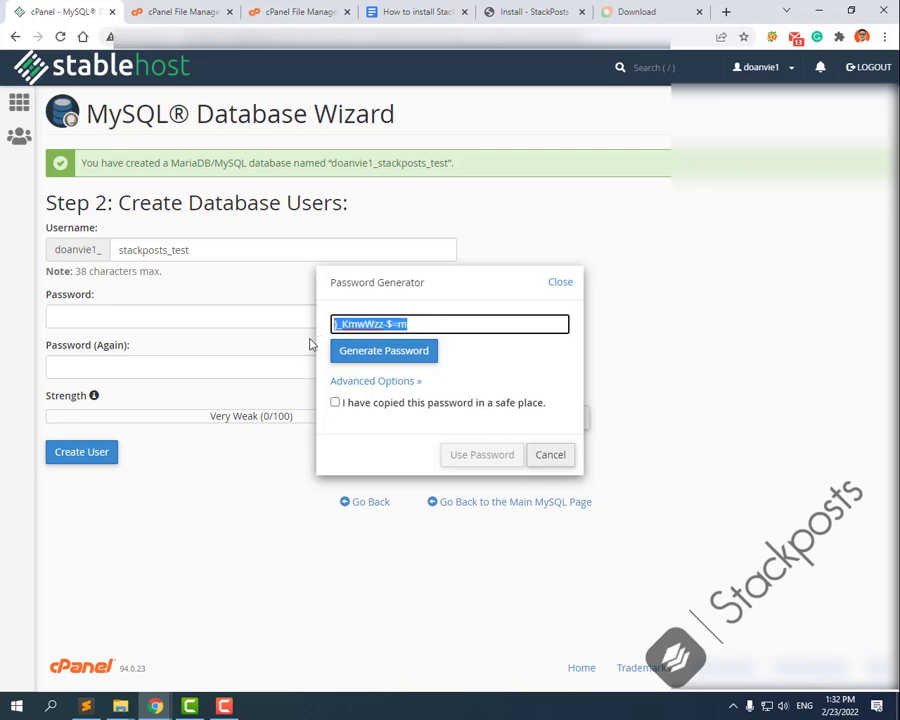
click(405, 11)
click(290, 584)
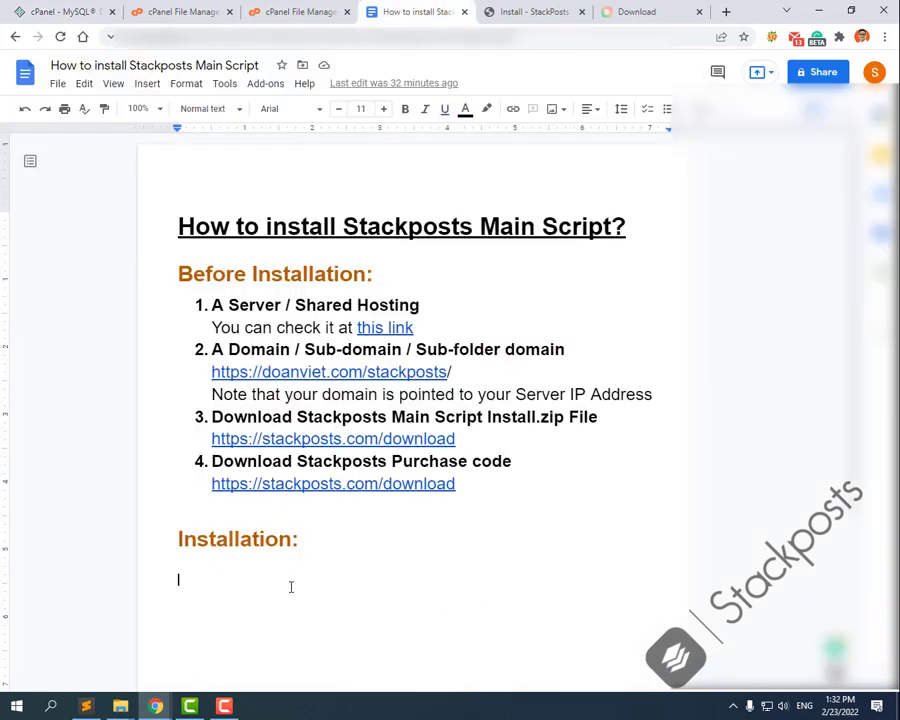
key(ctrl+v)
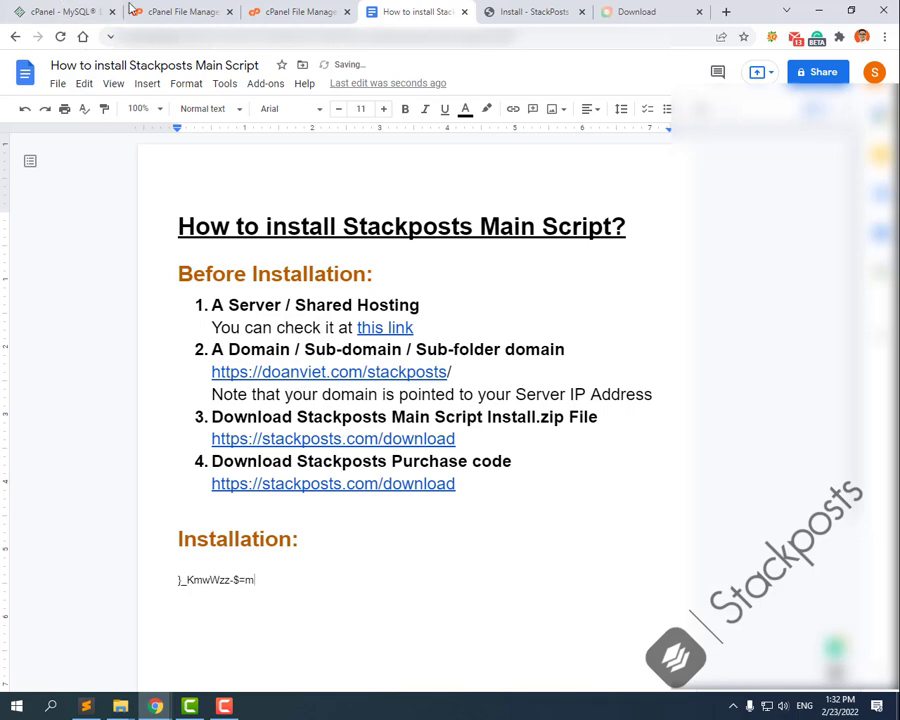
Step: Close the finished File Upload tab, apply the generated password and create the stackposts_test user
click(200, 8)
click(287, 8)
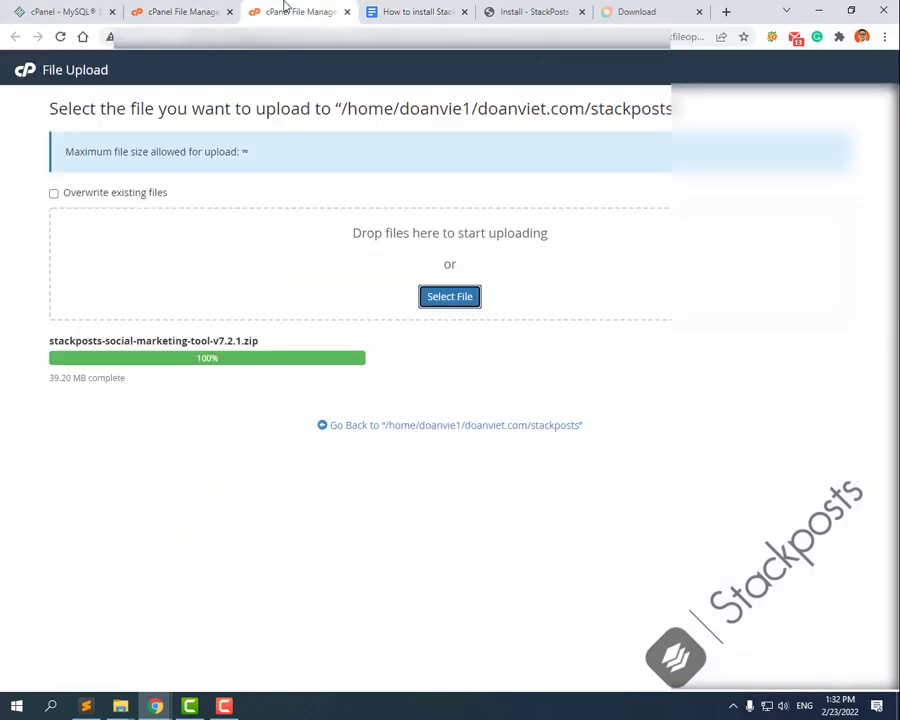
click(347, 11)
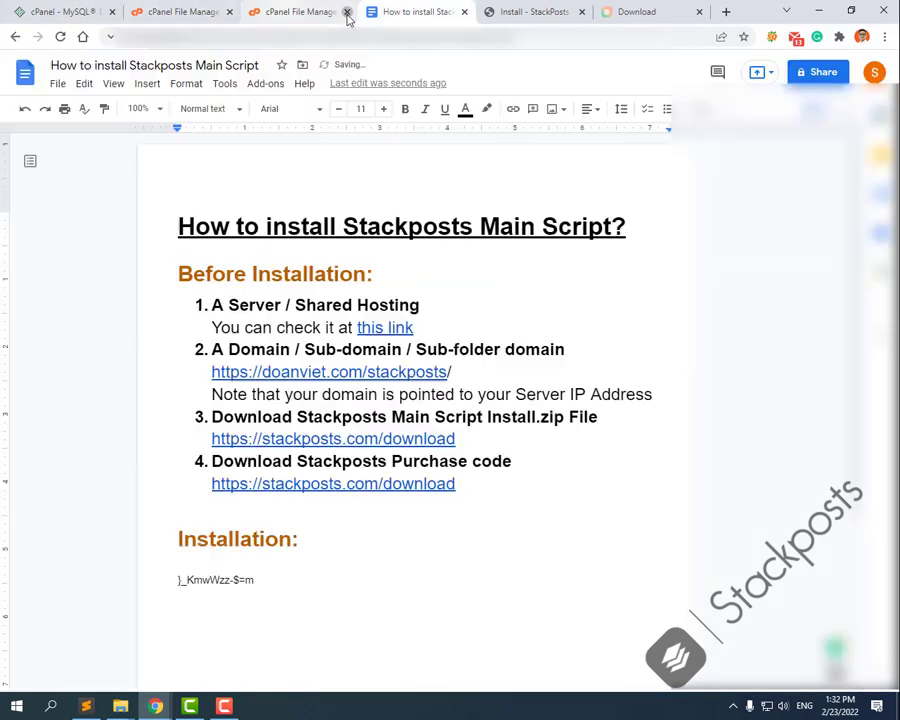
click(76, 9)
click(338, 404)
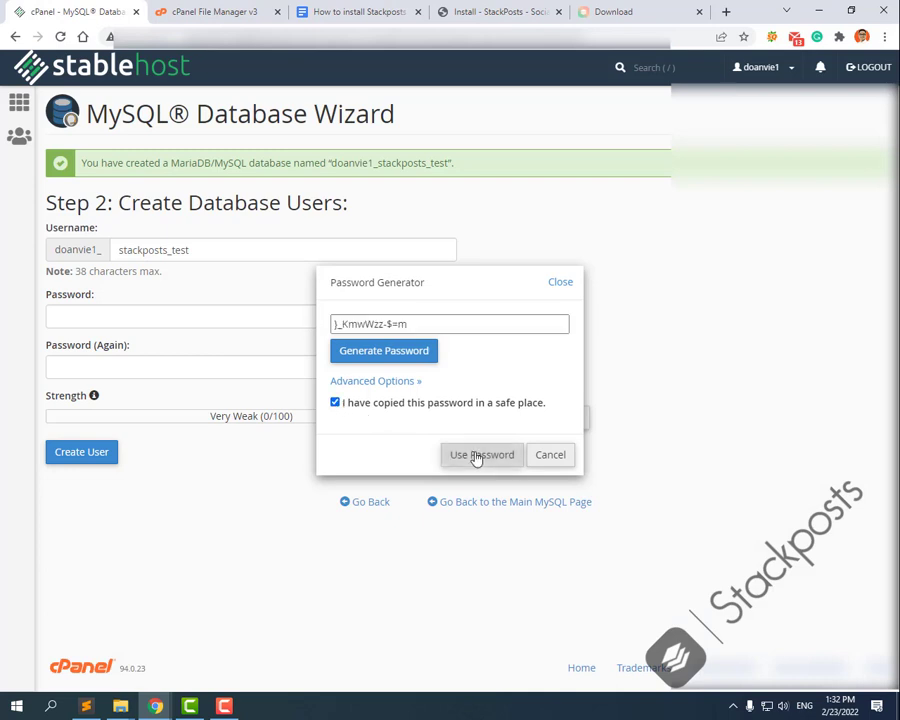
click(476, 455)
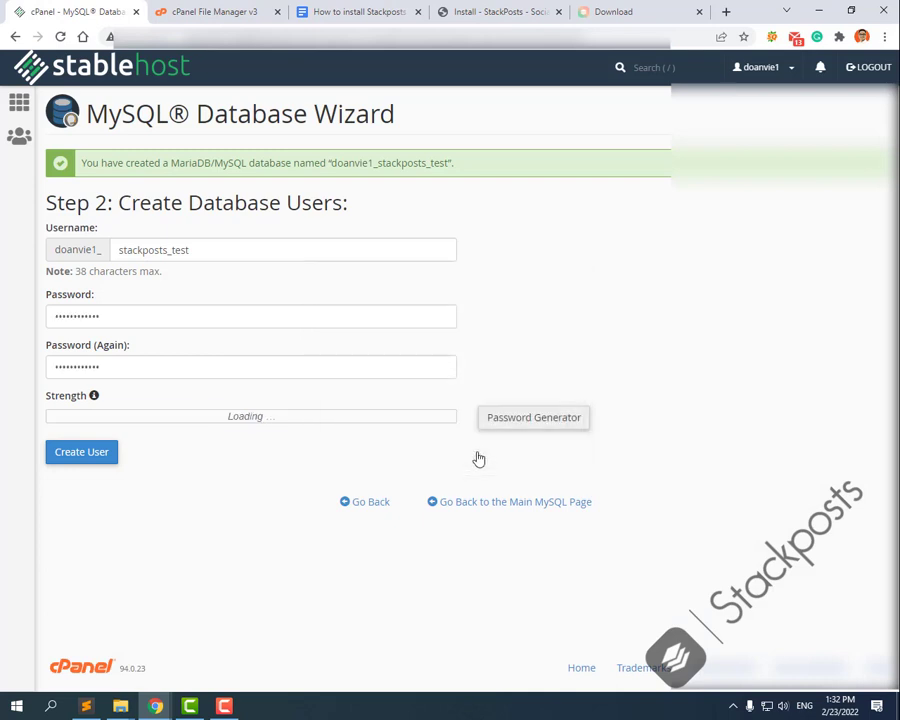
click(87, 453)
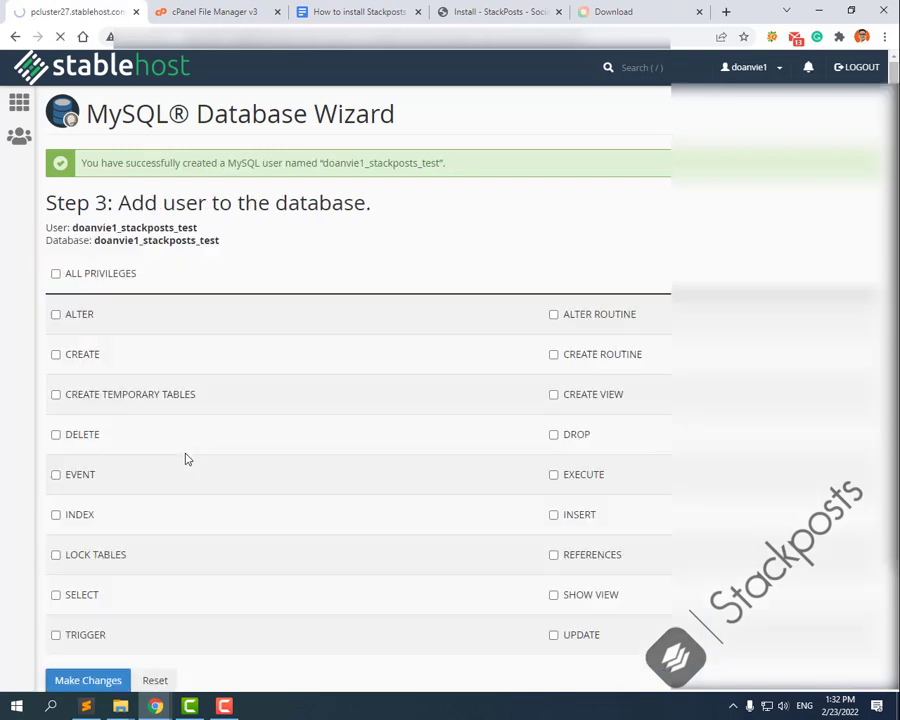
Step: Grant the stackposts_test user all privileges on the database
click(56, 274)
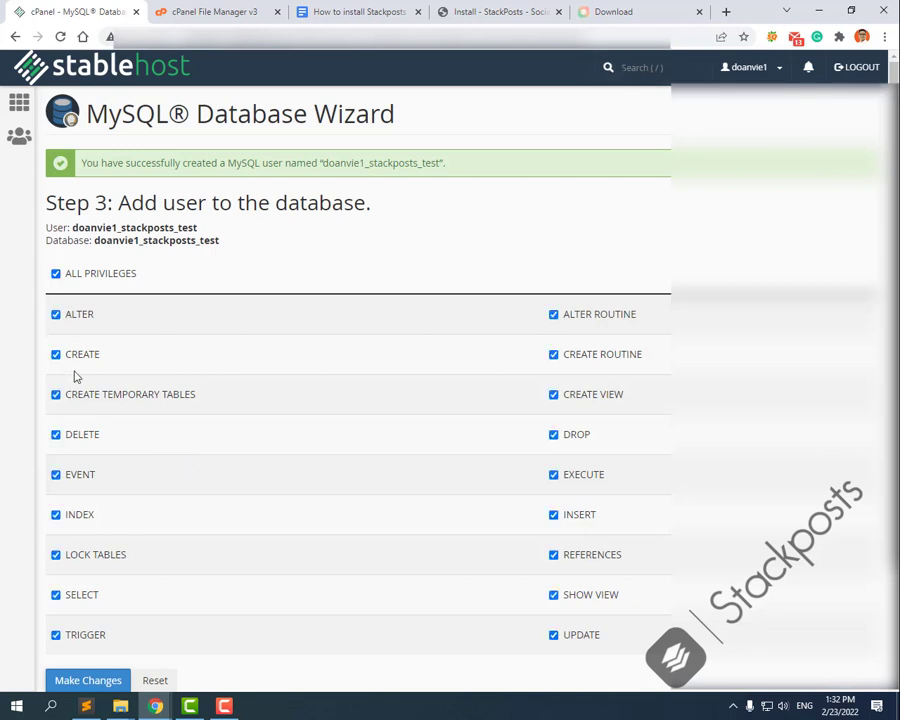
scroll(125, 551, down, 2)
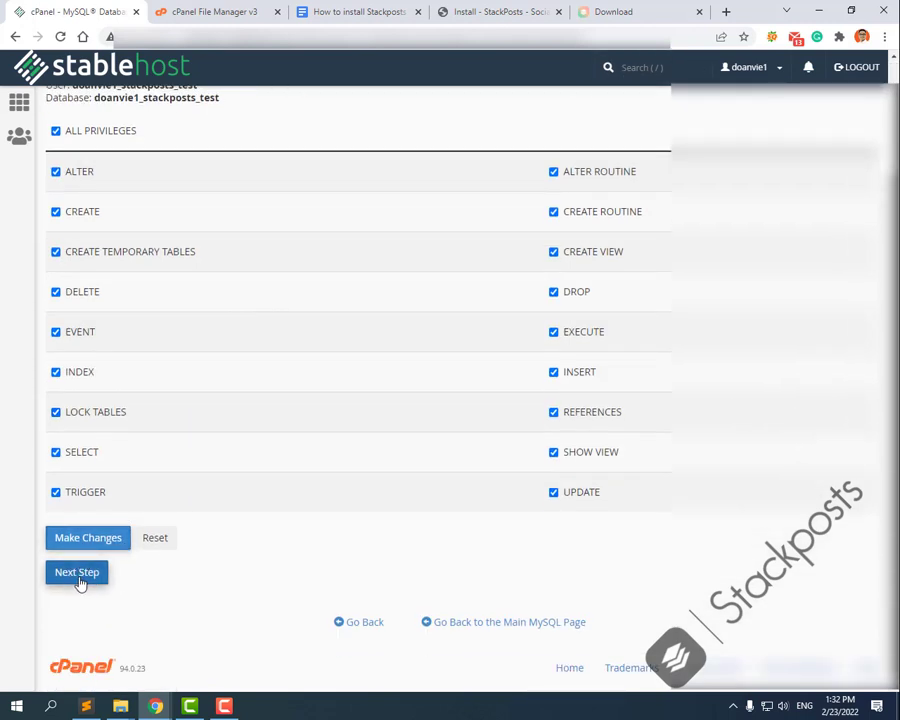
click(79, 582)
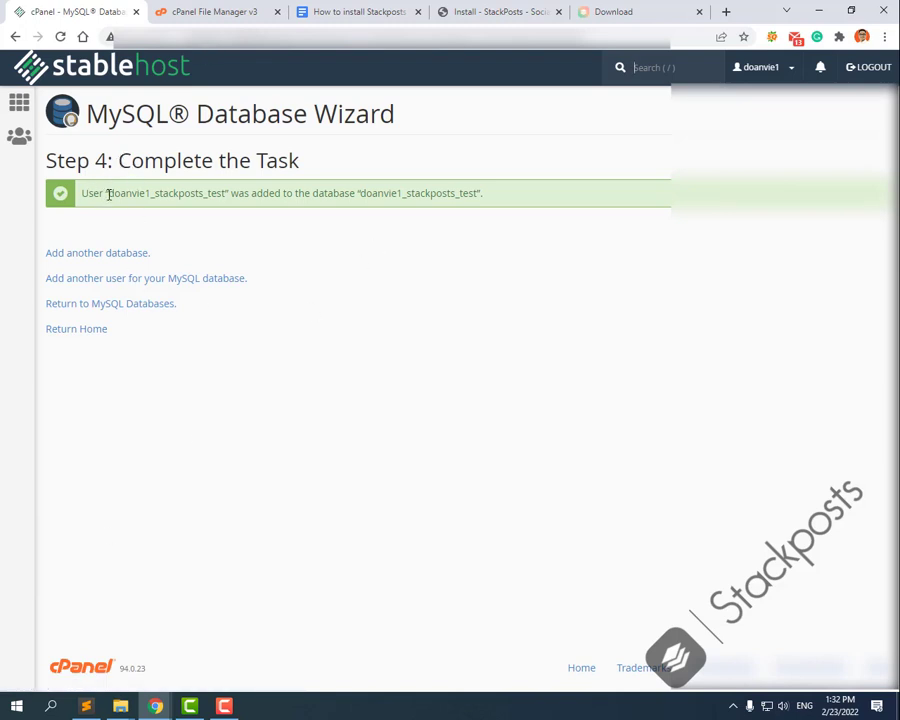
Step: Note the full database username twice as plain text in the install guide
drag(109, 195, 229, 229)
key(ctrl+c)
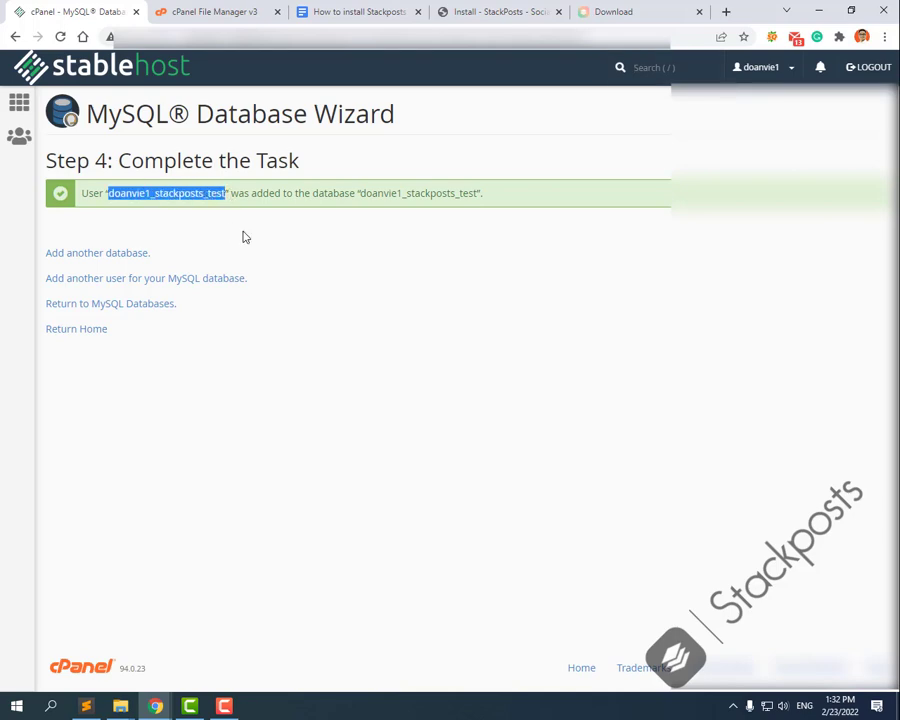
click(367, 8)
key(ctrl+v)
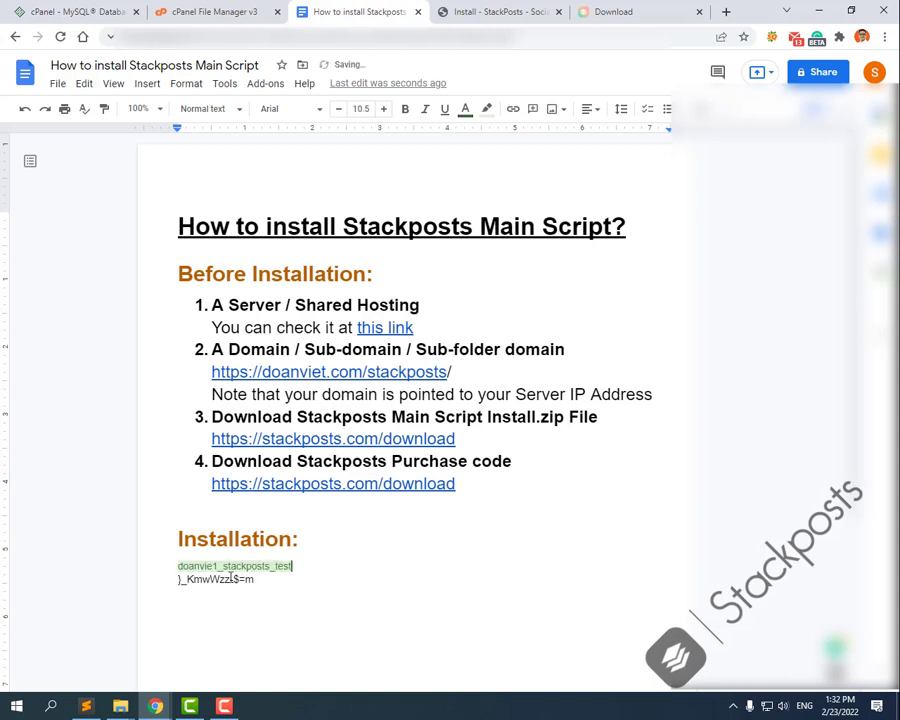
key(ctrl+z)
key(ctrl+shift+v)
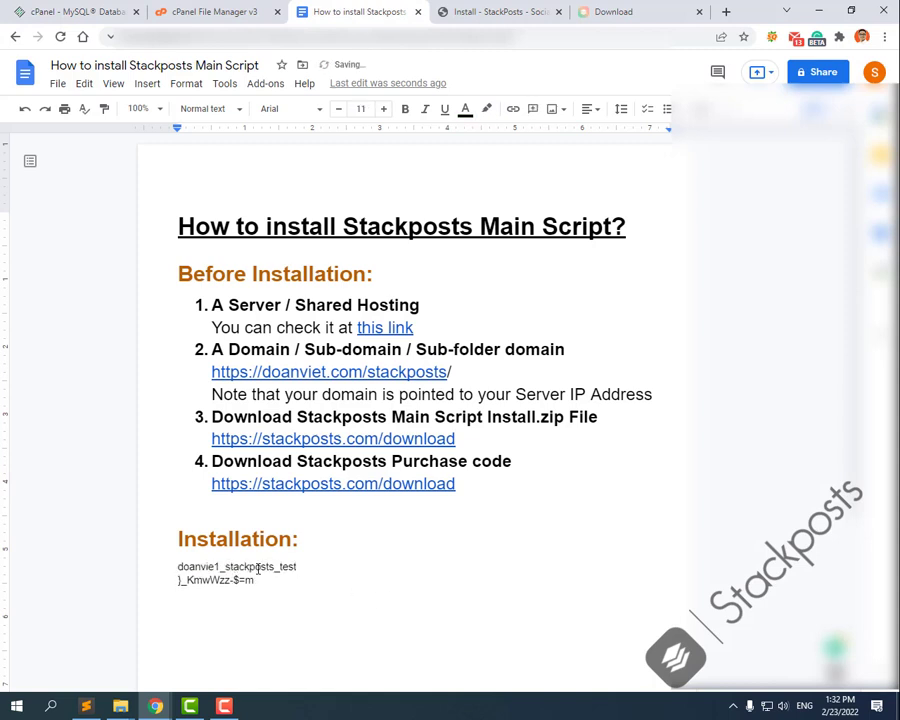
key(Return)
key(ctrl+shift+v)
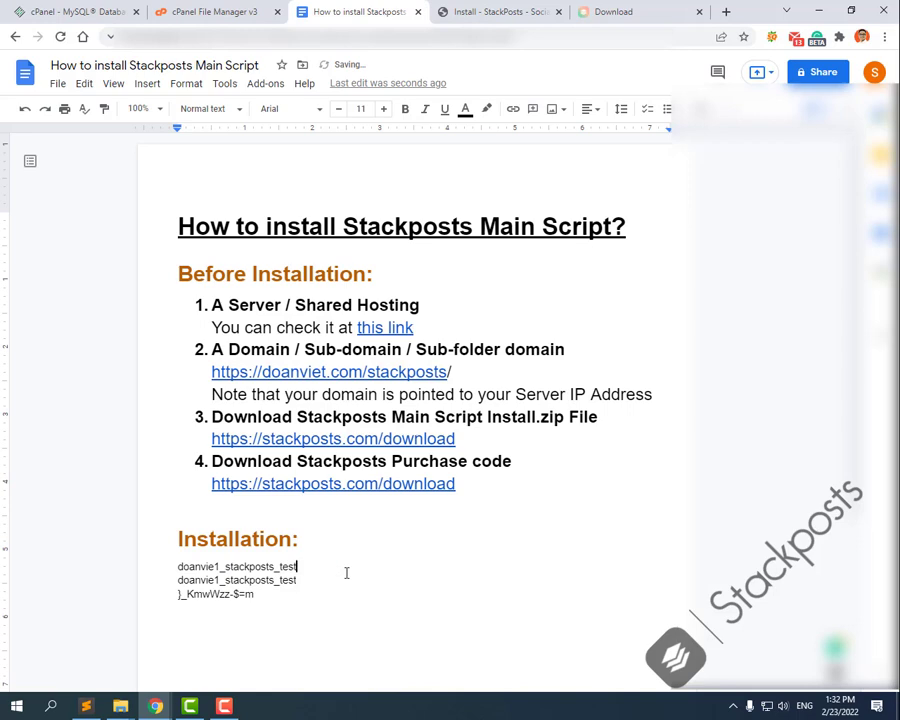
Step: Review the wizard's success message that the user was added to the database
click(215, 11)
click(60, 11)
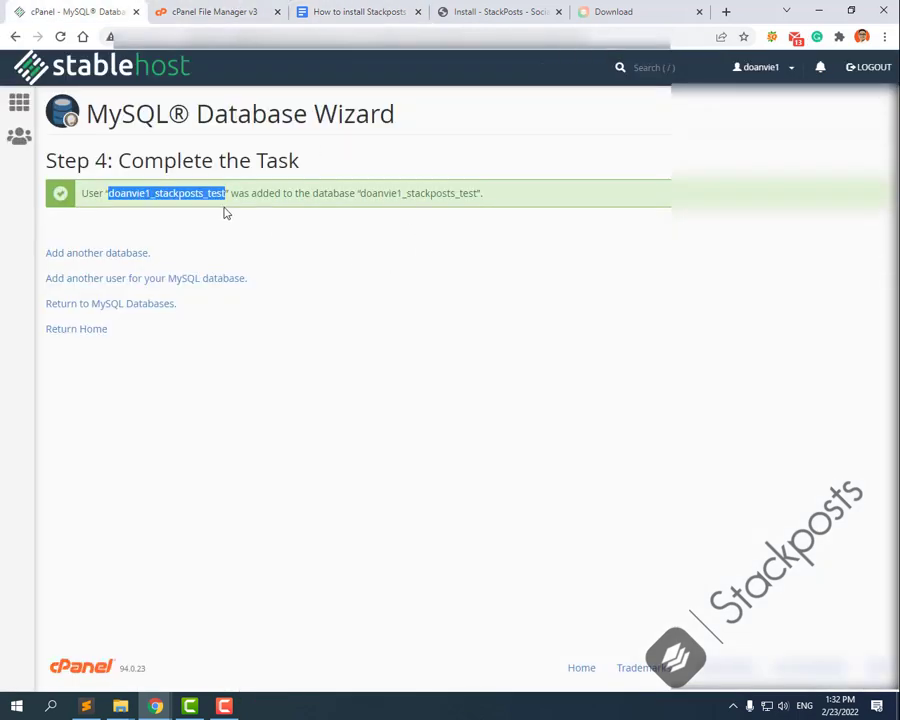
double_click(92, 194)
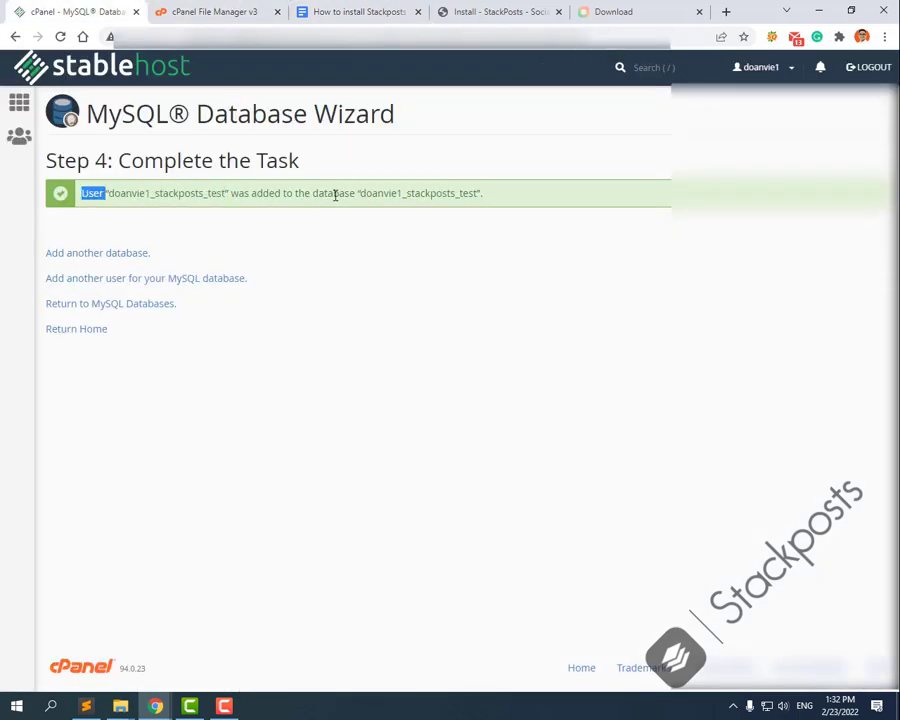
double_click(336, 194)
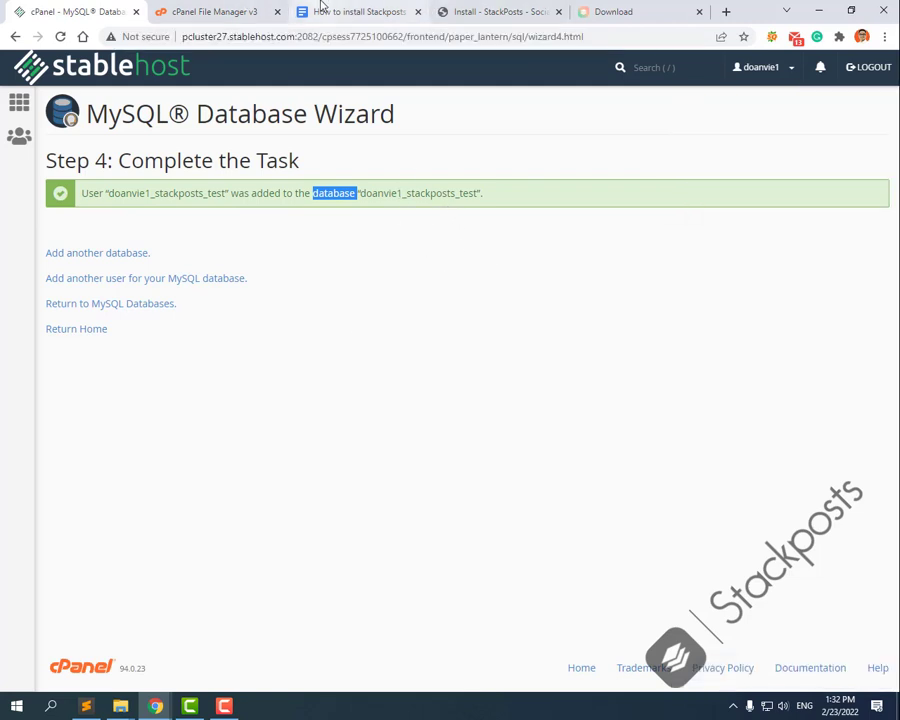
Step: Copy the purchase code from the Stackposts download page into the installer's Purchase code field
click(470, 10)
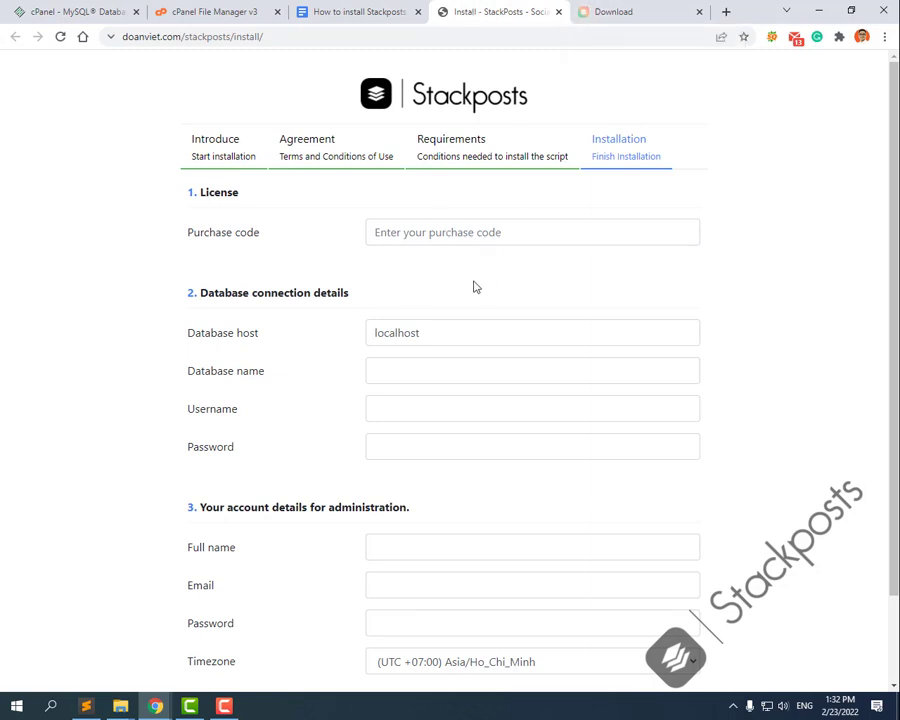
click(596, 11)
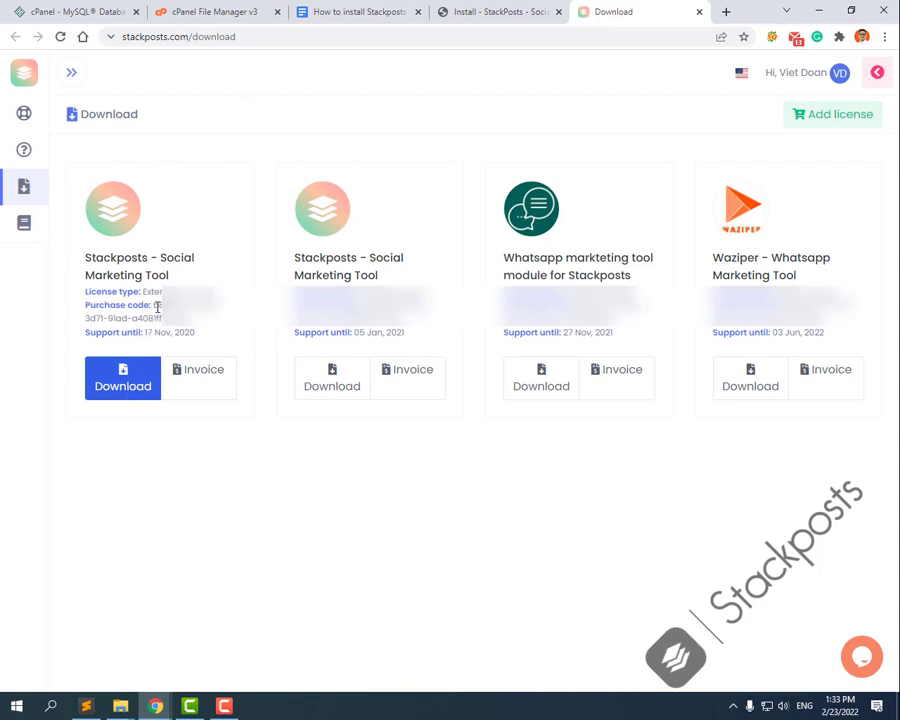
double_click(157, 306)
drag(157, 305, 198, 331)
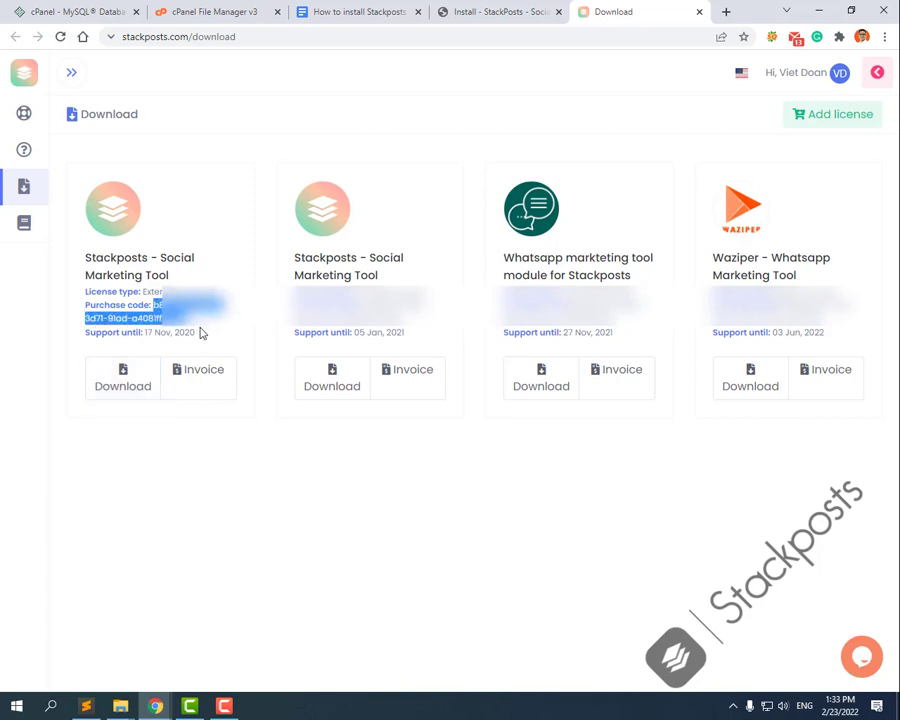
key(ctrl+c)
click(495, 11)
click(450, 231)
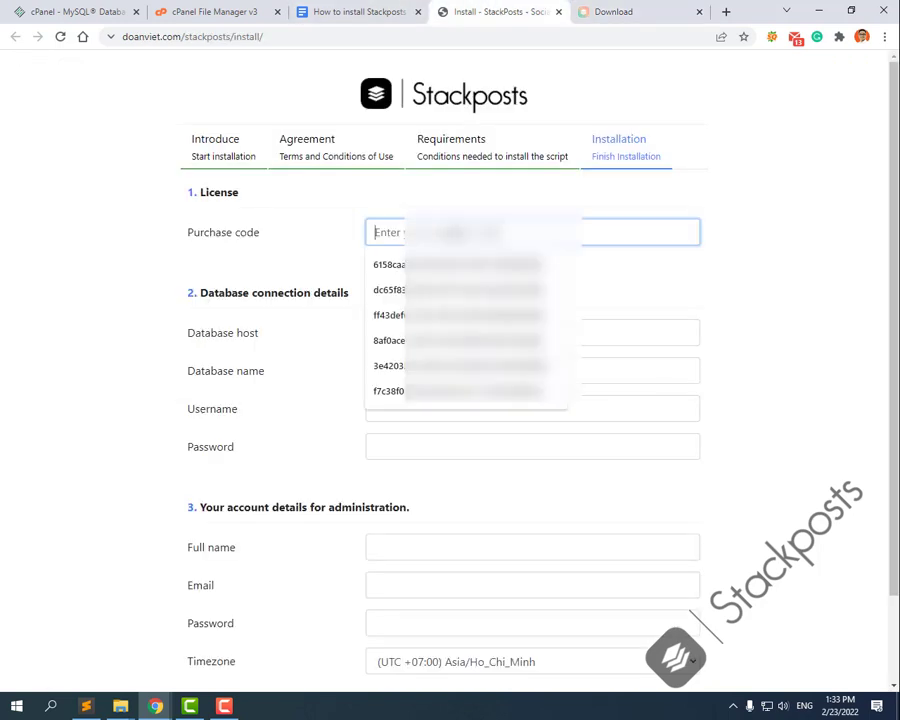
key(ctrl+v)
click(480, 286)
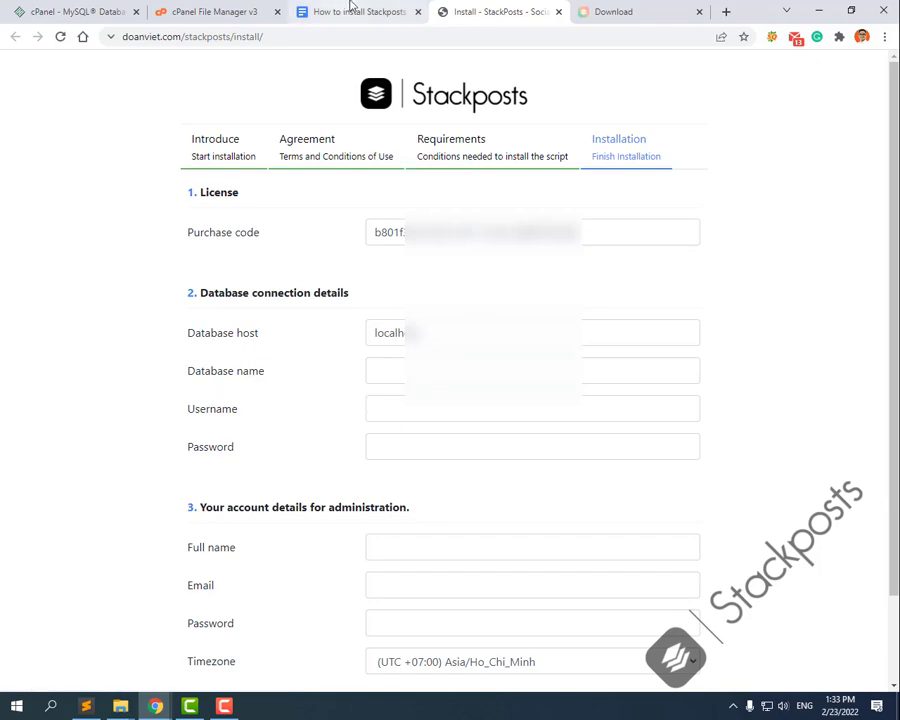
Step: Fill in the database name, username and password from the guide notes
click(381, 8)
drag(178, 566, 298, 568)
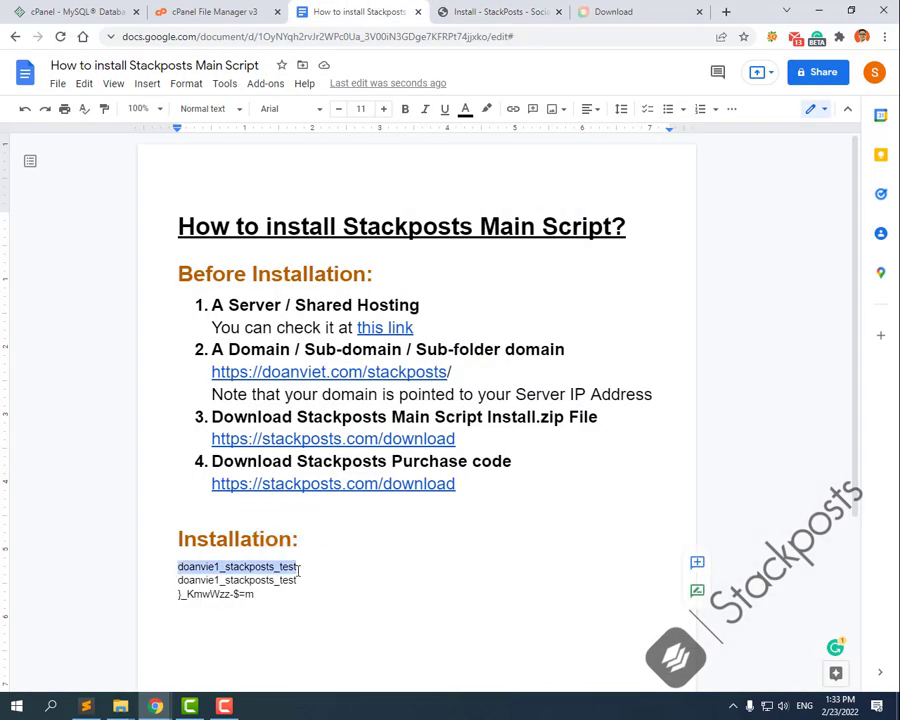
click(470, 11)
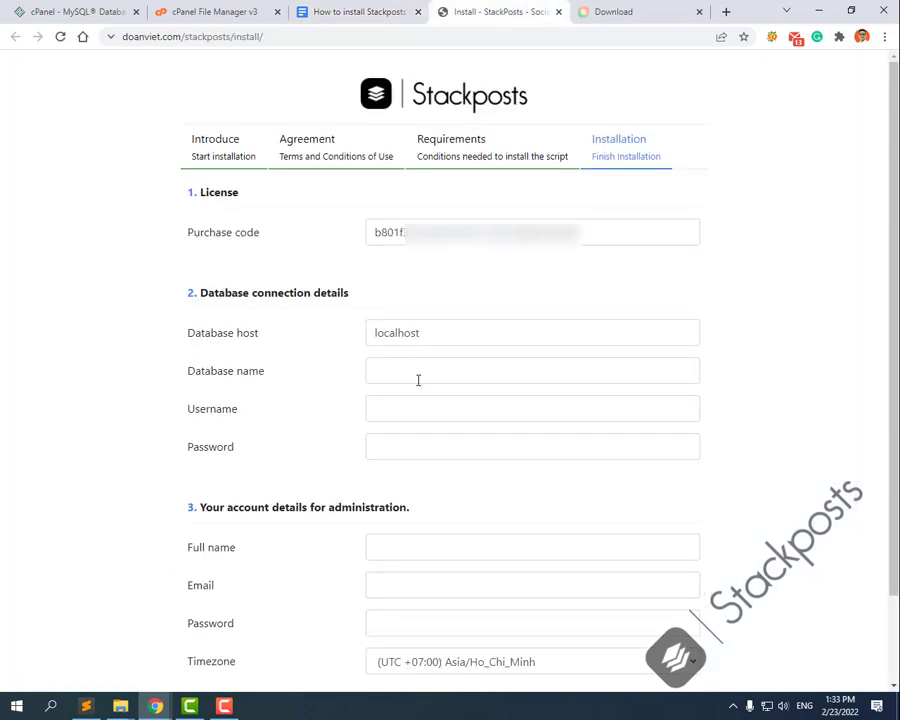
click(418, 371)
key(ctrl+v)
click(414, 409)
key(ctrl+v)
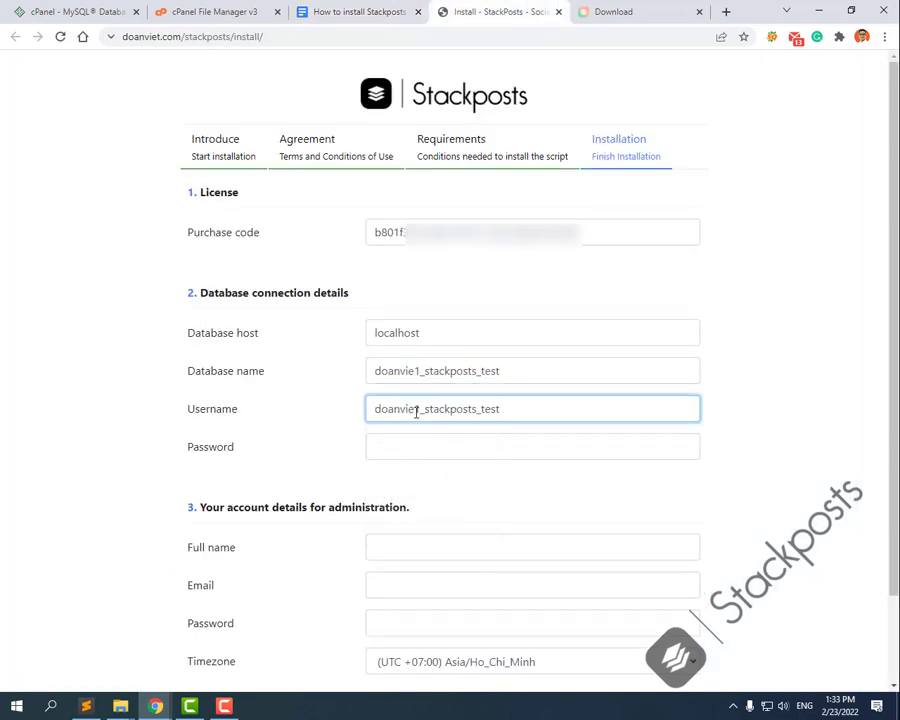
click(343, 11)
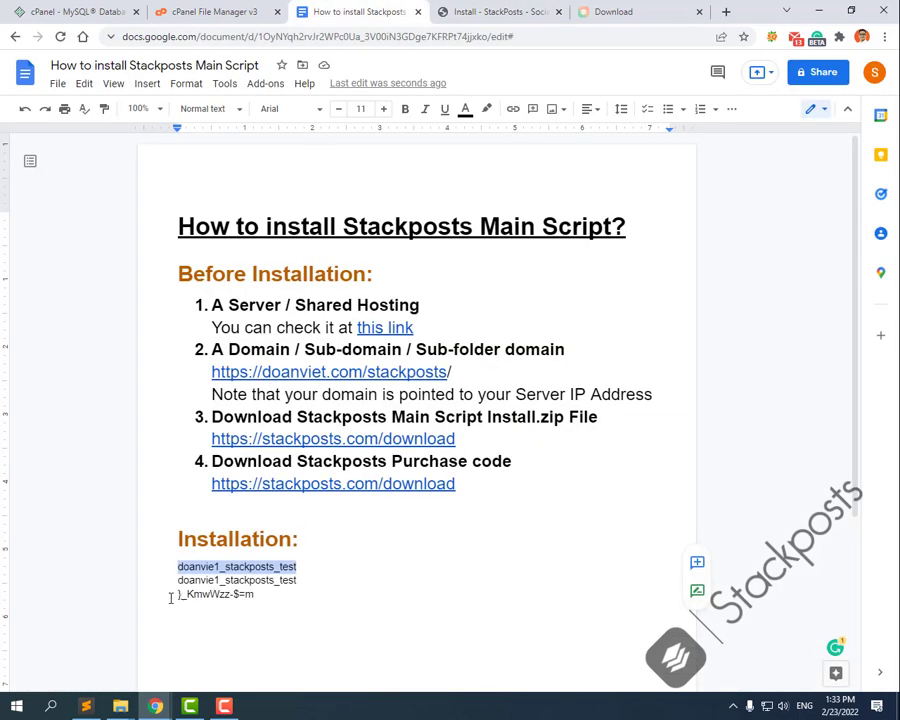
drag(170, 598, 253, 598)
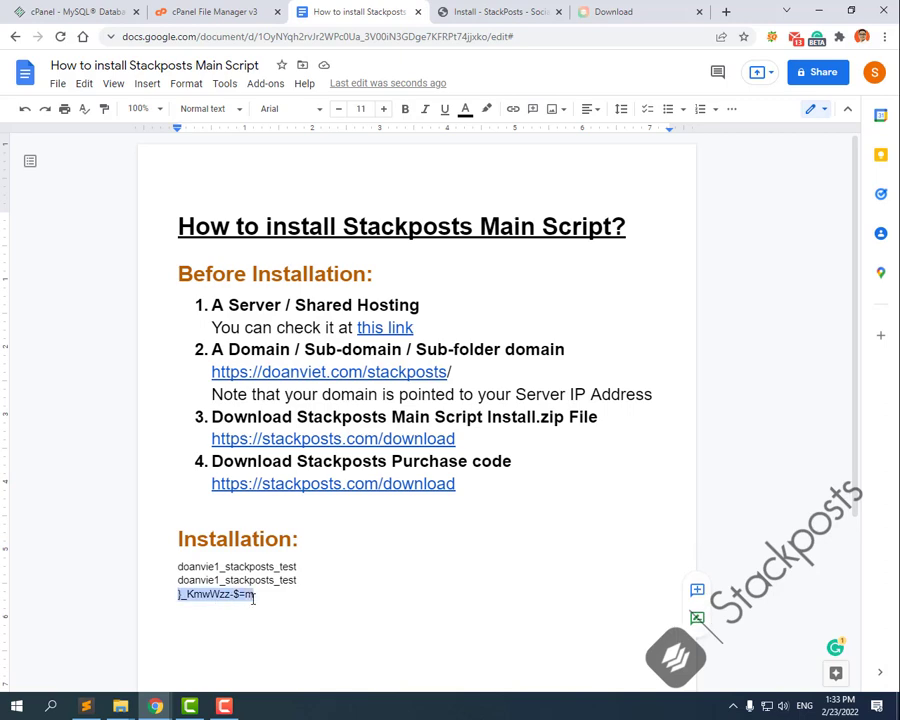
click(440, 10)
click(412, 446)
key(ctrl+v)
click(115, 528)
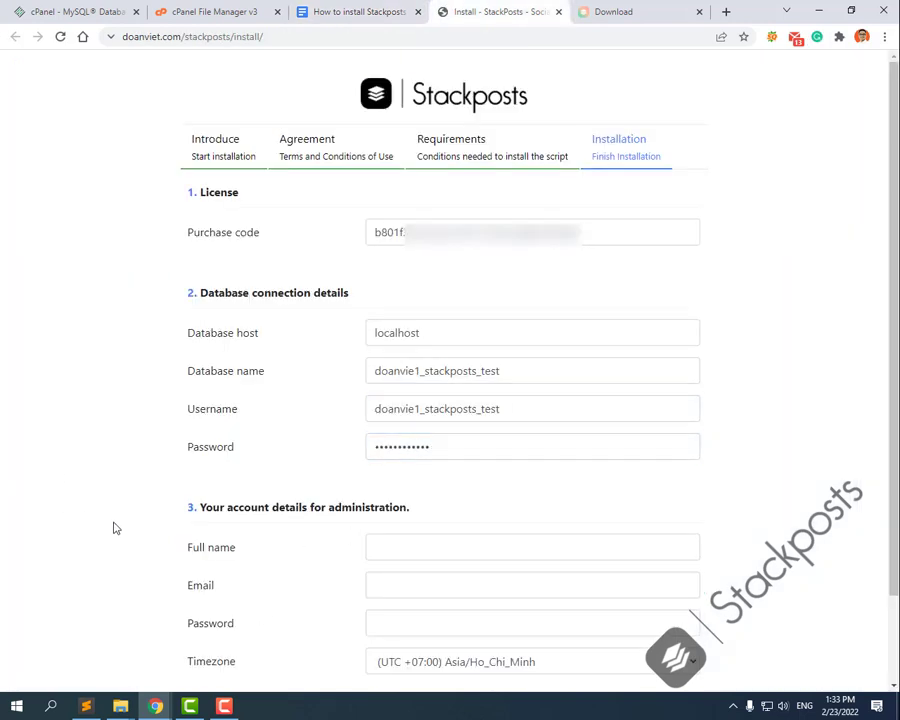
Step: Enter the admin account: full name admin, the suggested e-mail and a password
scroll(110, 528, down, 1)
click(454, 467)
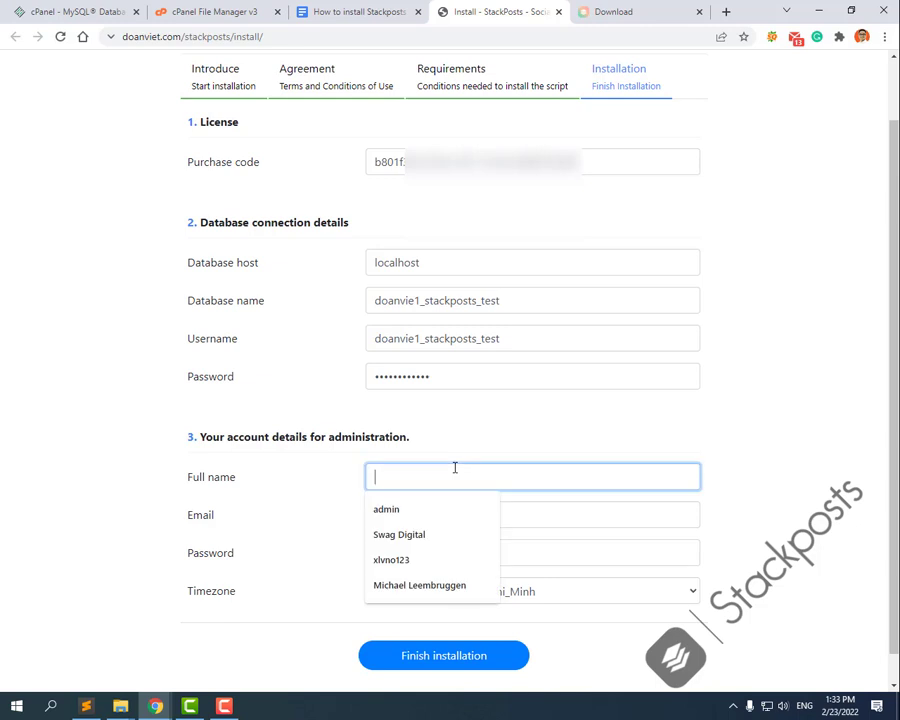
text(admin)
key(Tab)
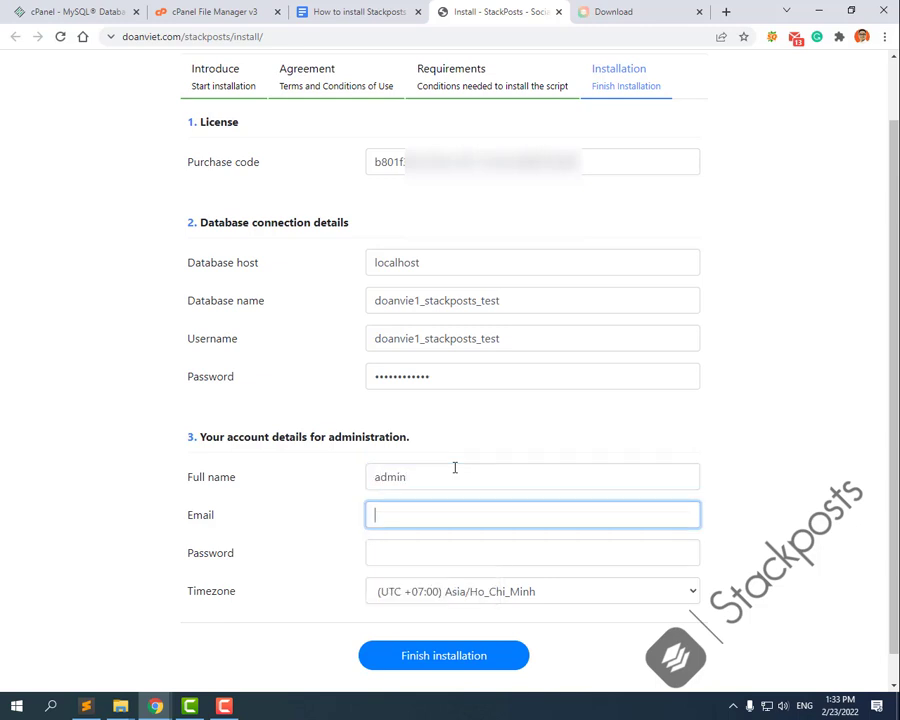
text(ad)
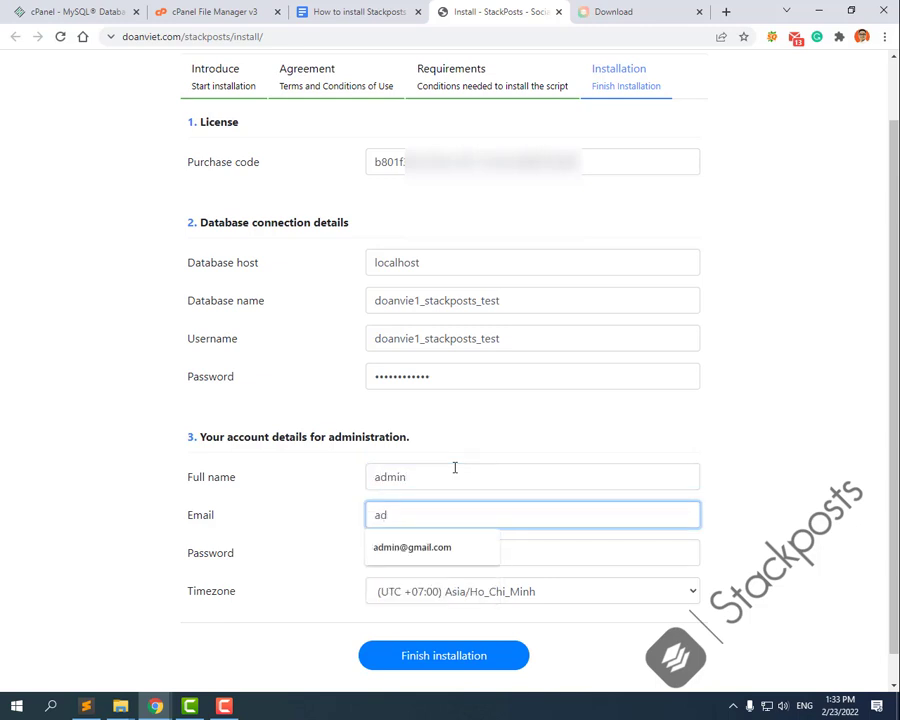
click(413, 550)
click(466, 543)
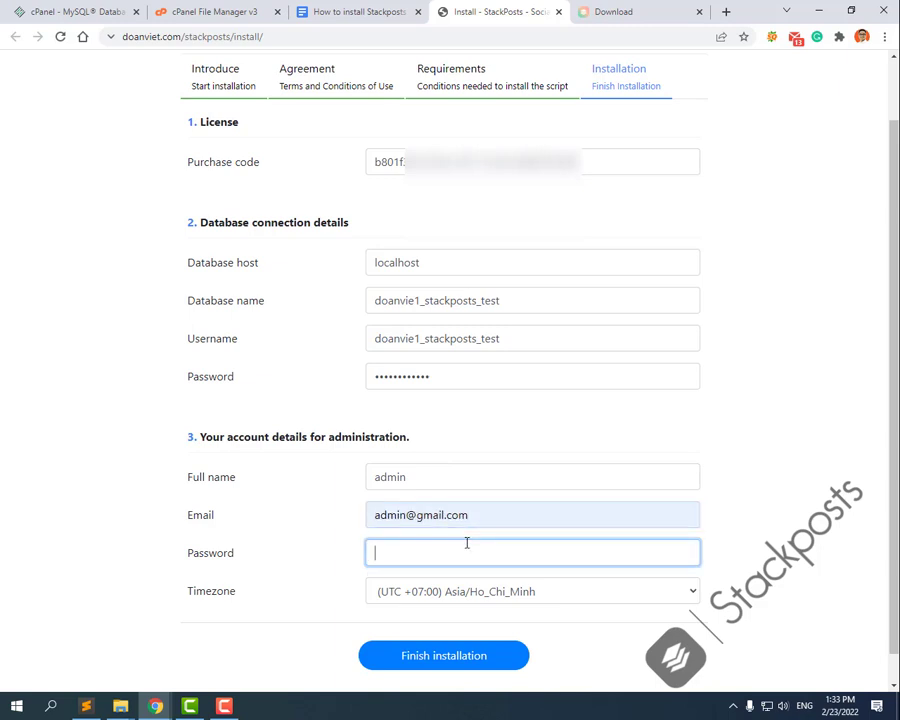
text(1234)
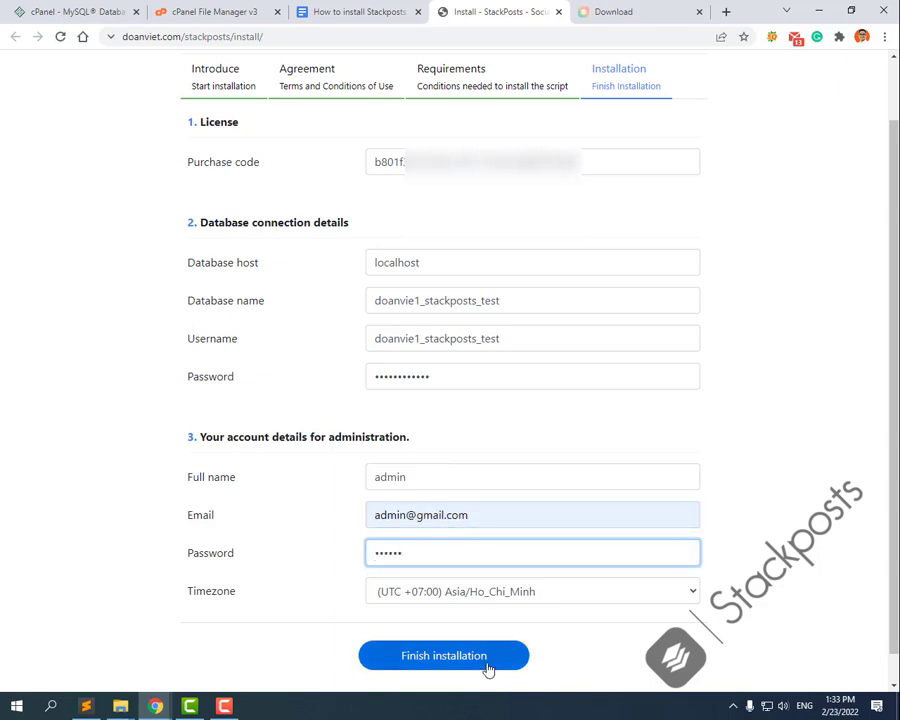
Step: Finish the installation, then log in with the saved admin e-mail and password
click(424, 667)
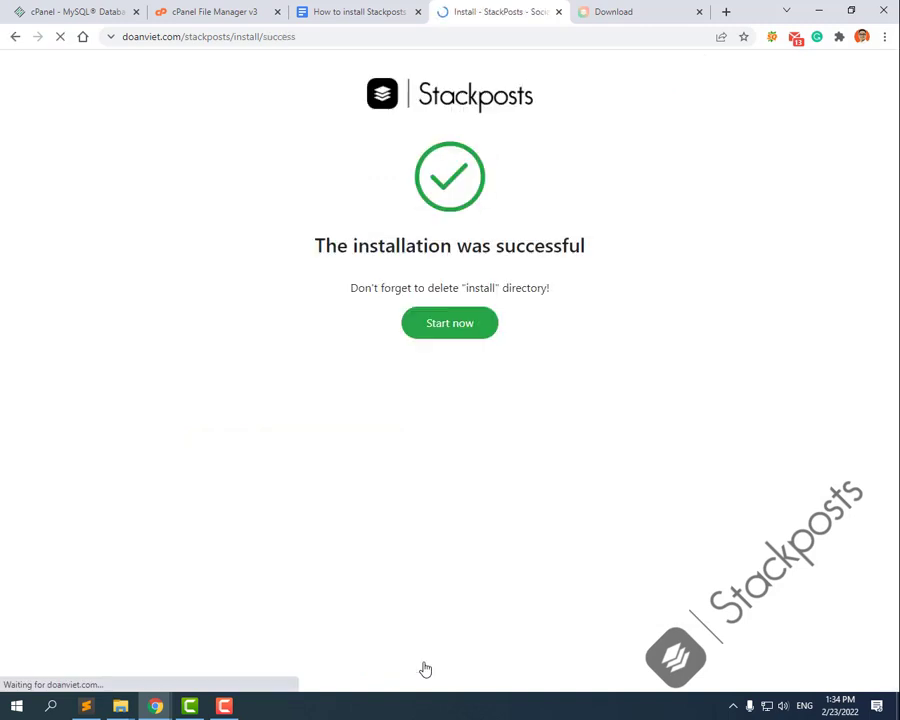
click(454, 330)
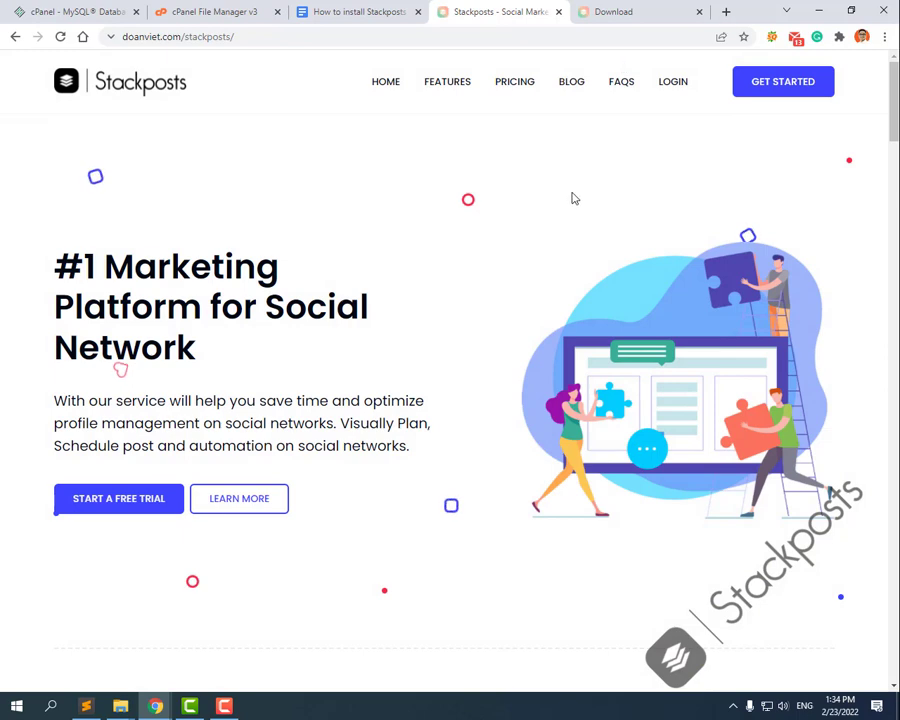
click(673, 81)
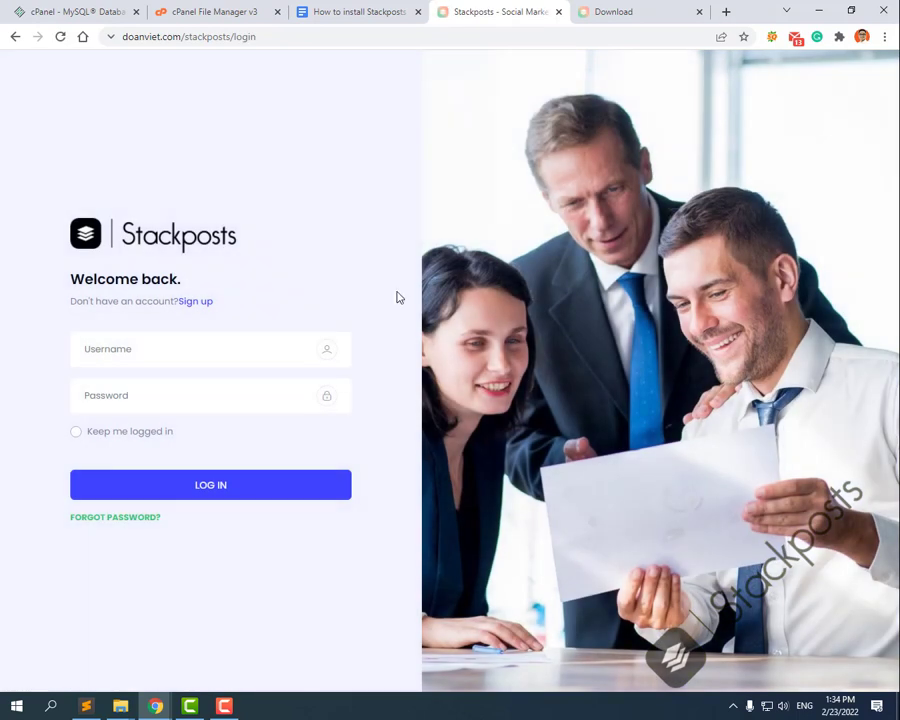
click(120, 350)
click(129, 386)
click(145, 390)
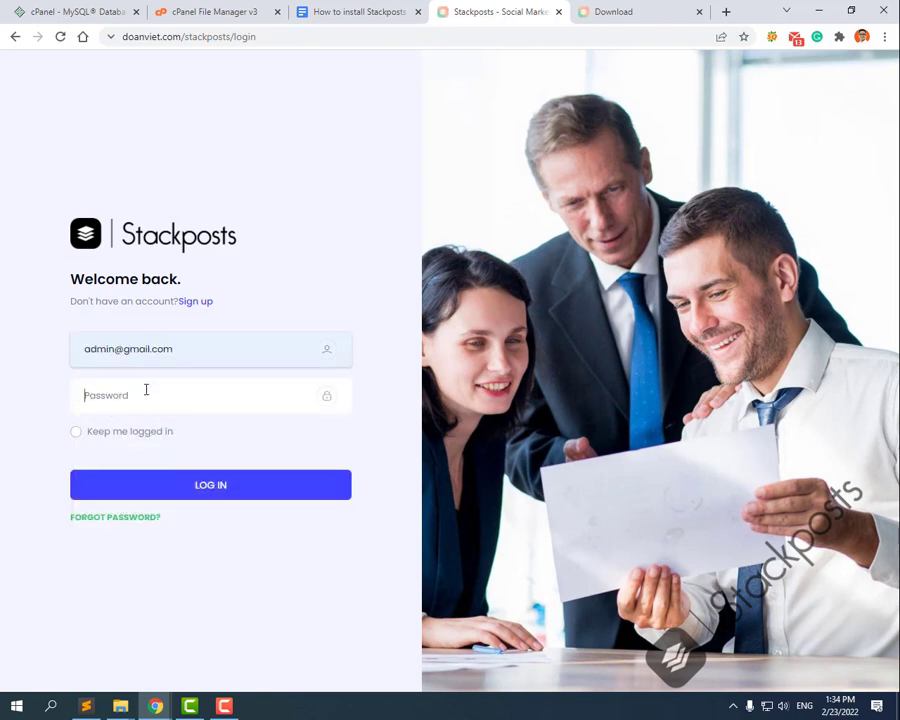
text(••••••)
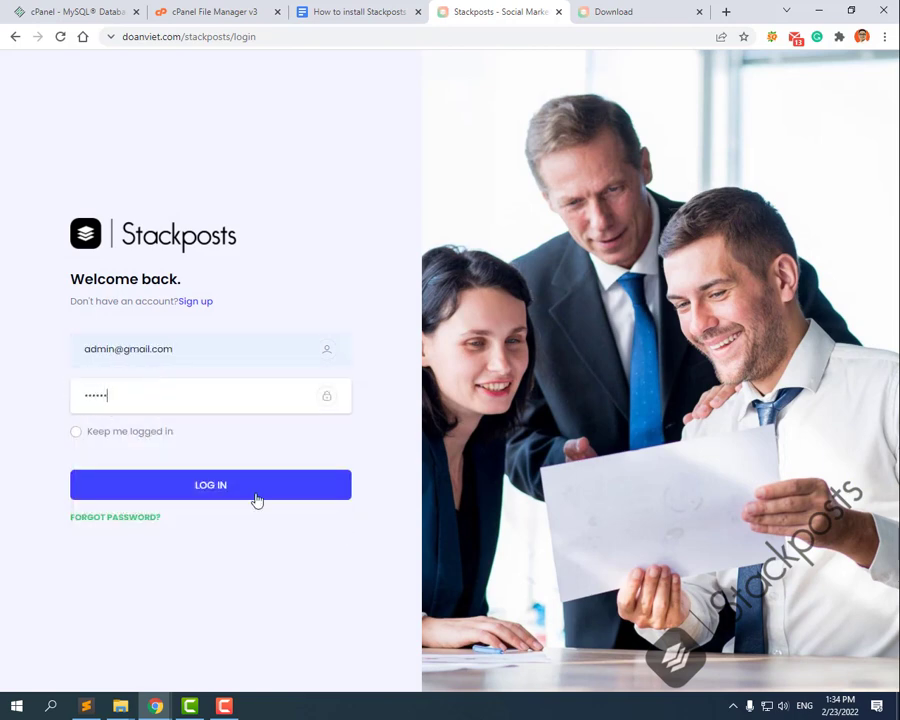
click(255, 488)
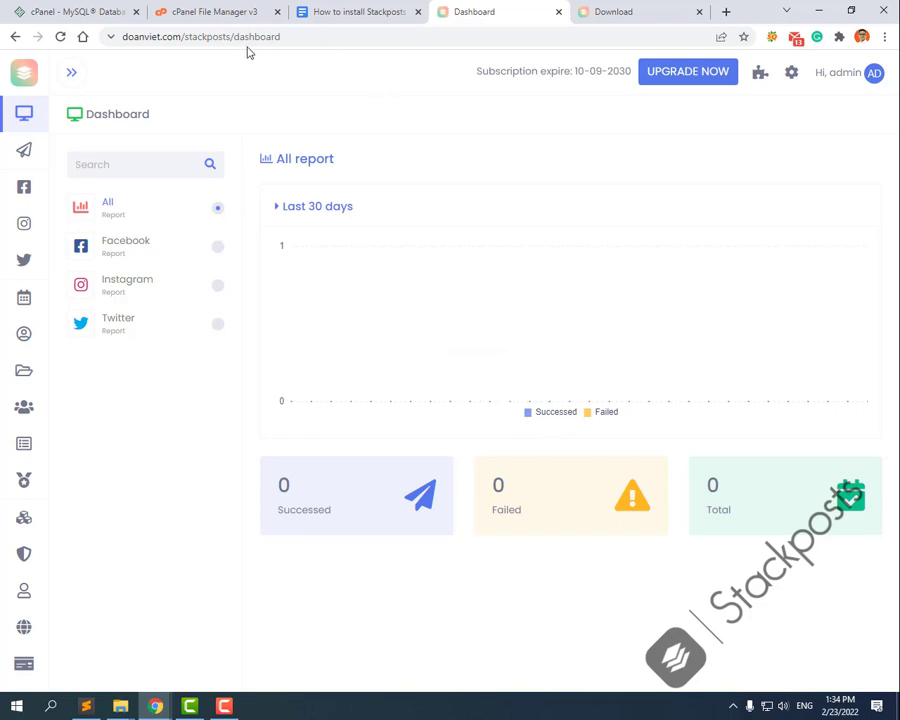
Step: Go to the Others section of the General settings
mouse_move(96, 522)
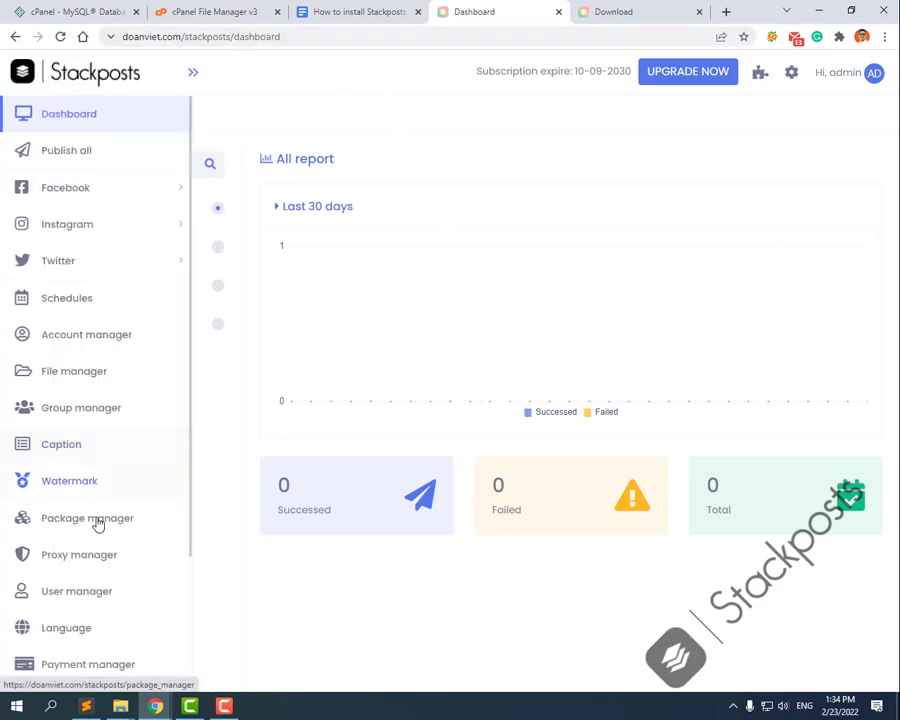
scroll(96, 530, down, 3)
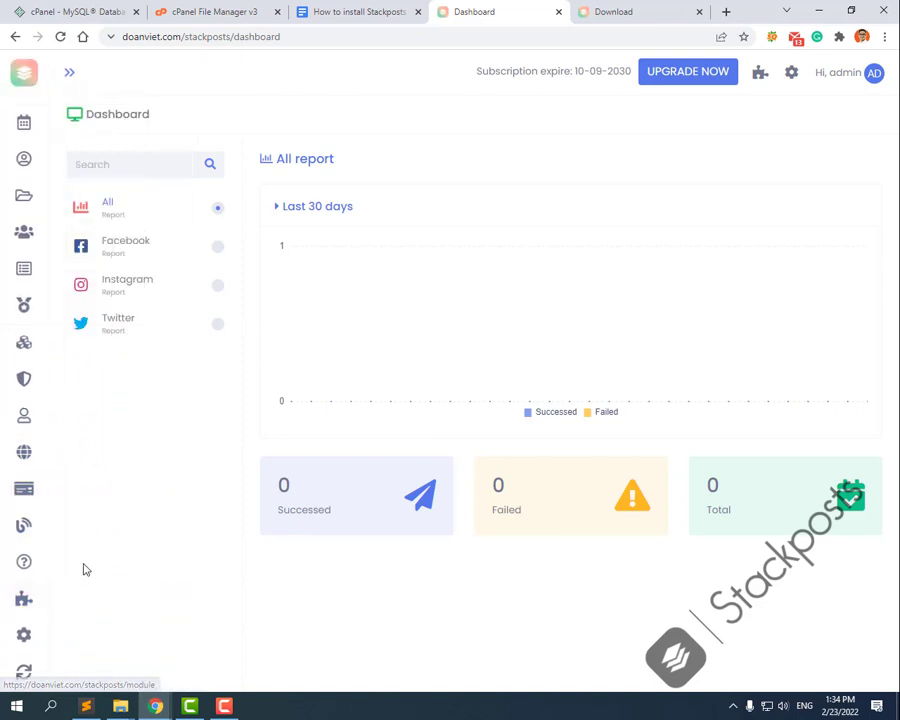
click(124, 638)
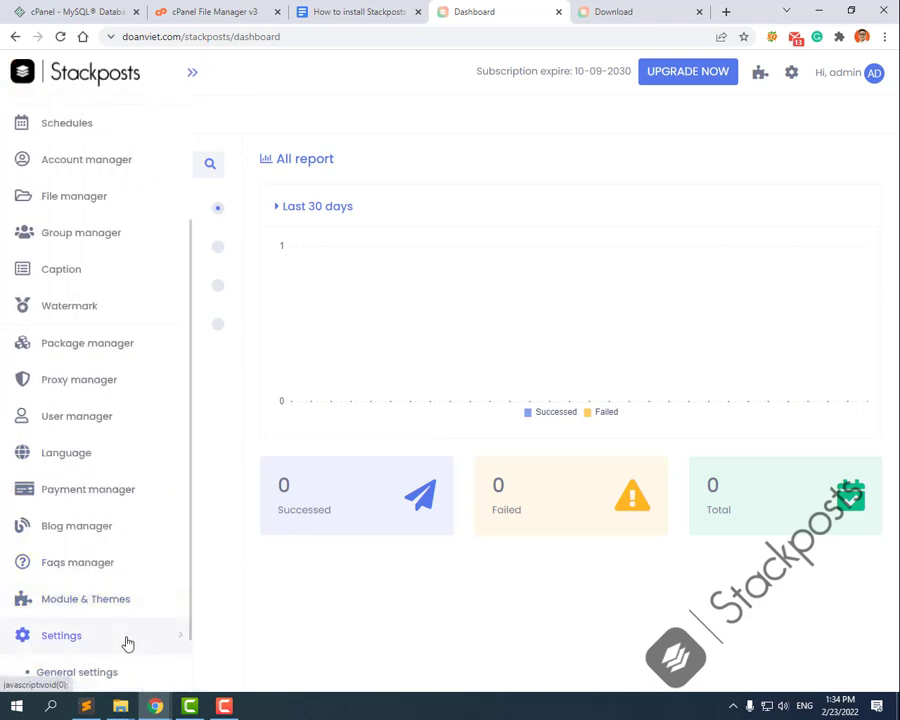
scroll(110, 635, down, 1)
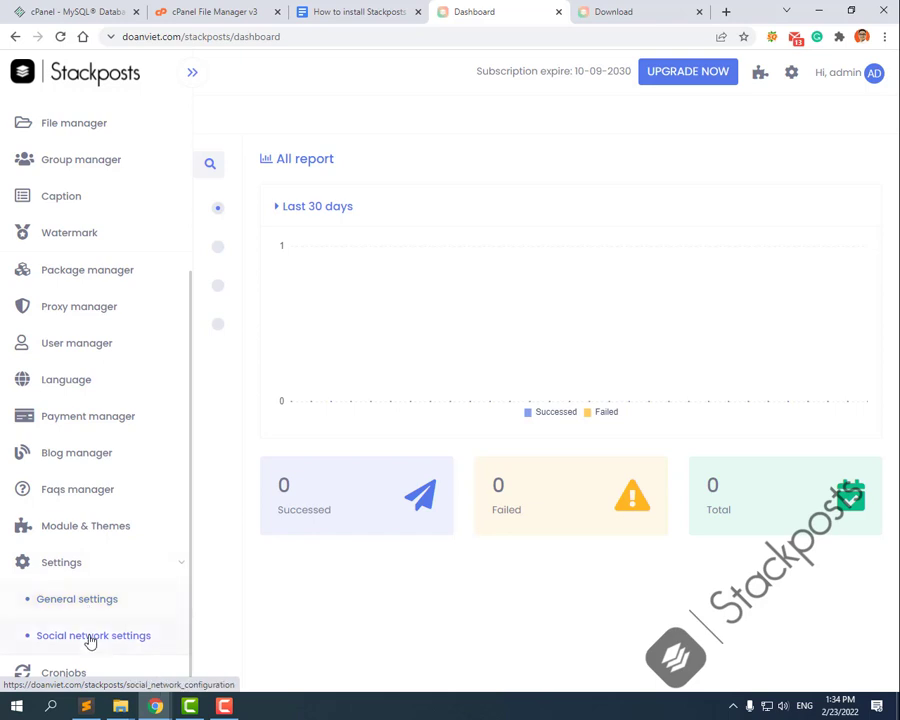
click(88, 606)
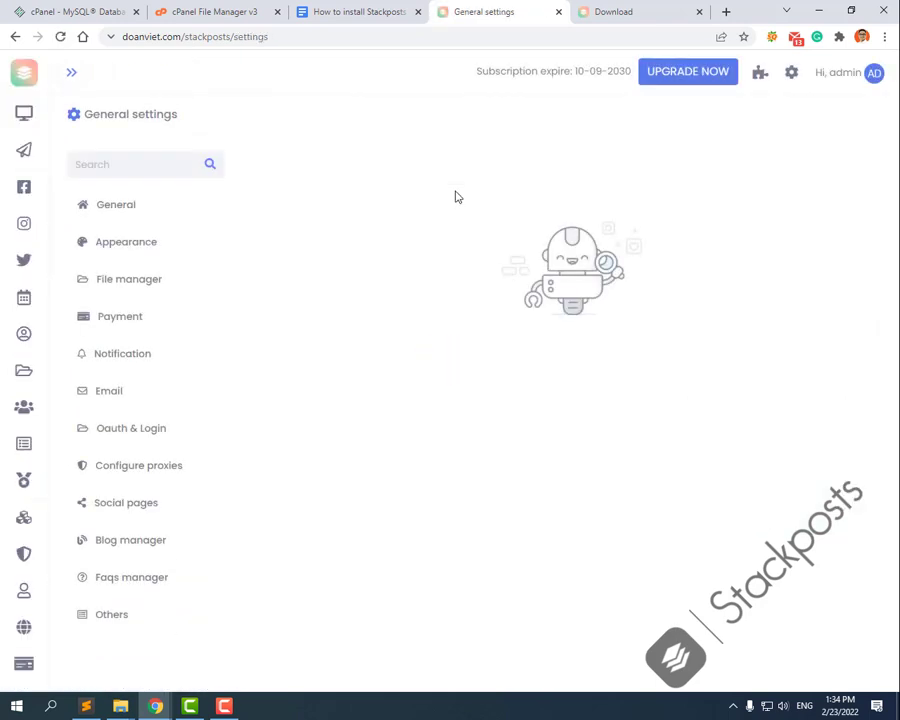
click(95, 627)
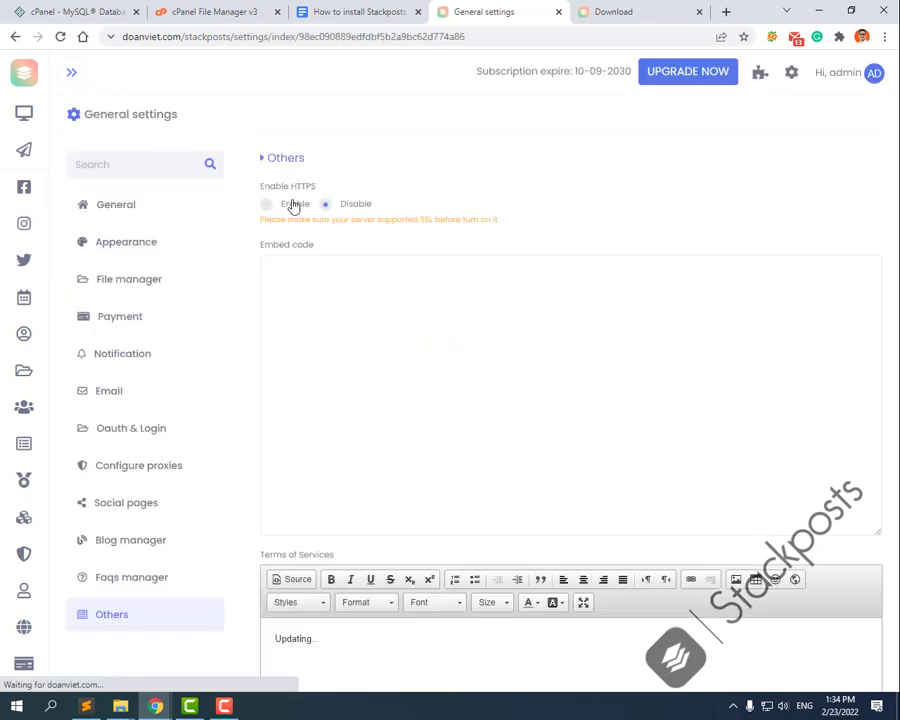
Step: Select Enable under Enable HTTPS and submit the settings
click(274, 203)
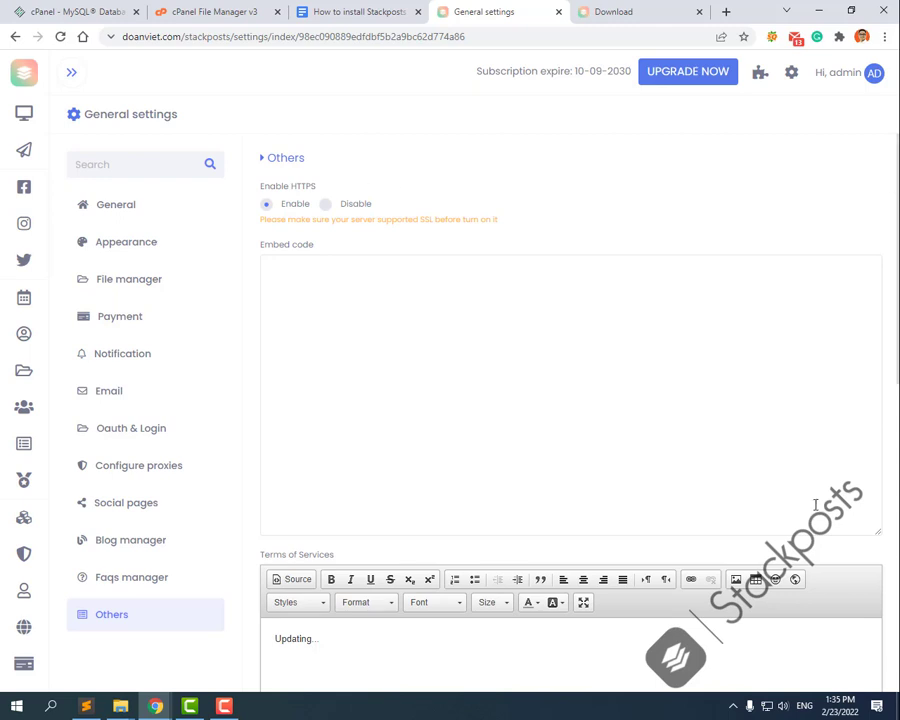
scroll(815, 505, down, 2)
scroll(808, 360, down, 2)
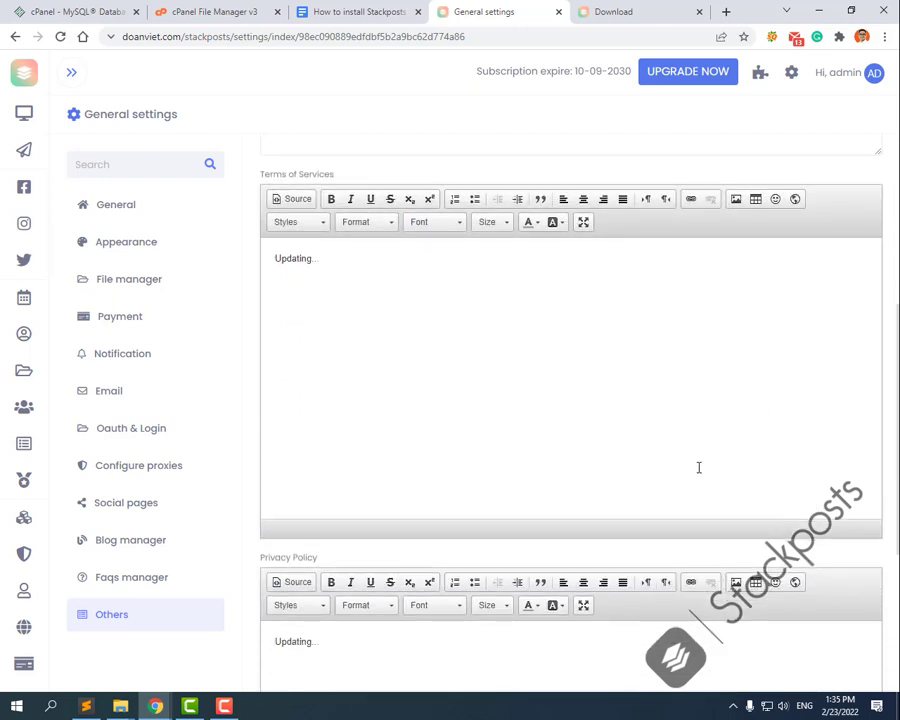
scroll(437, 594, down, 2)
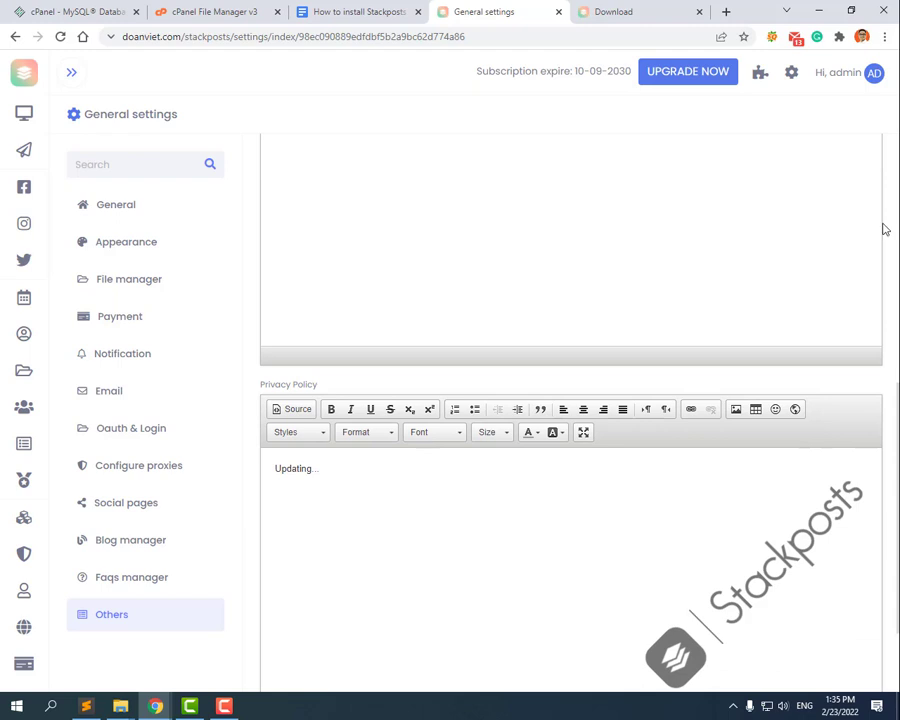
scroll(897, 490, down, 2)
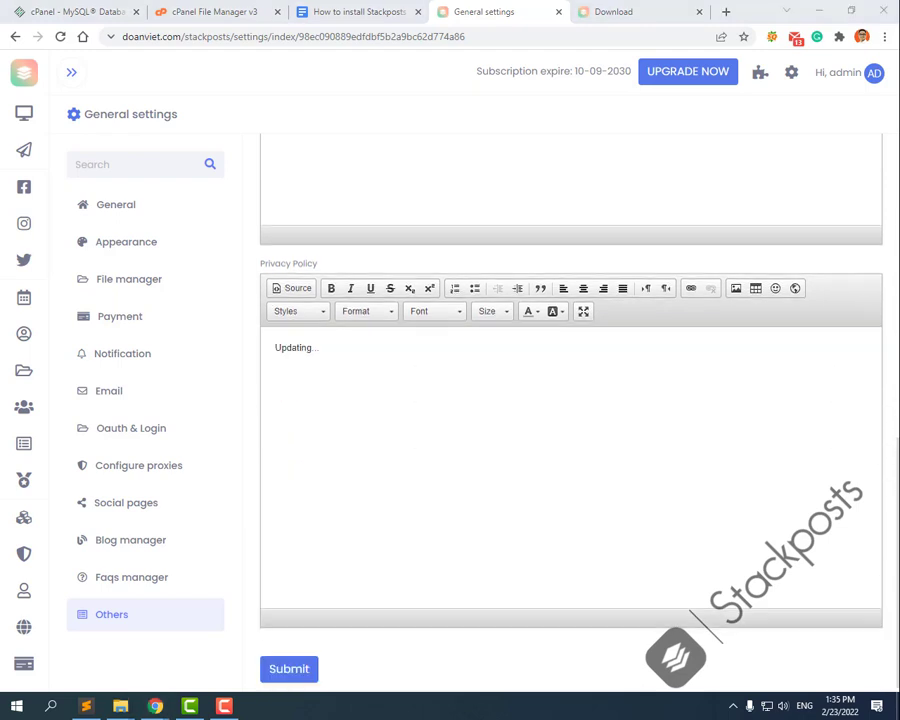
click(288, 670)
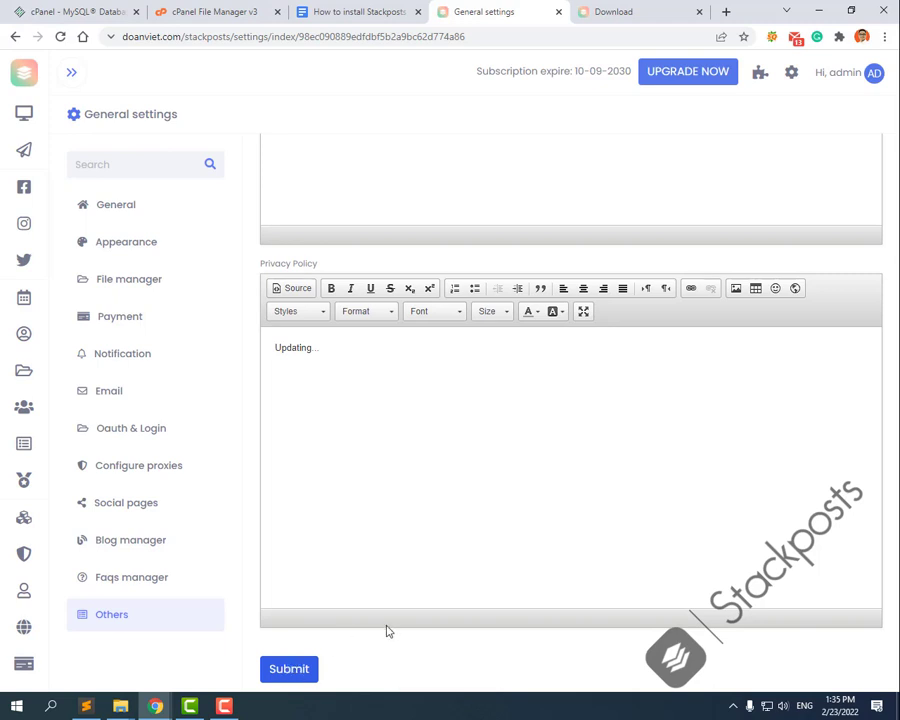
mouse_move(44, 610)
scroll(74, 613, down, 2)
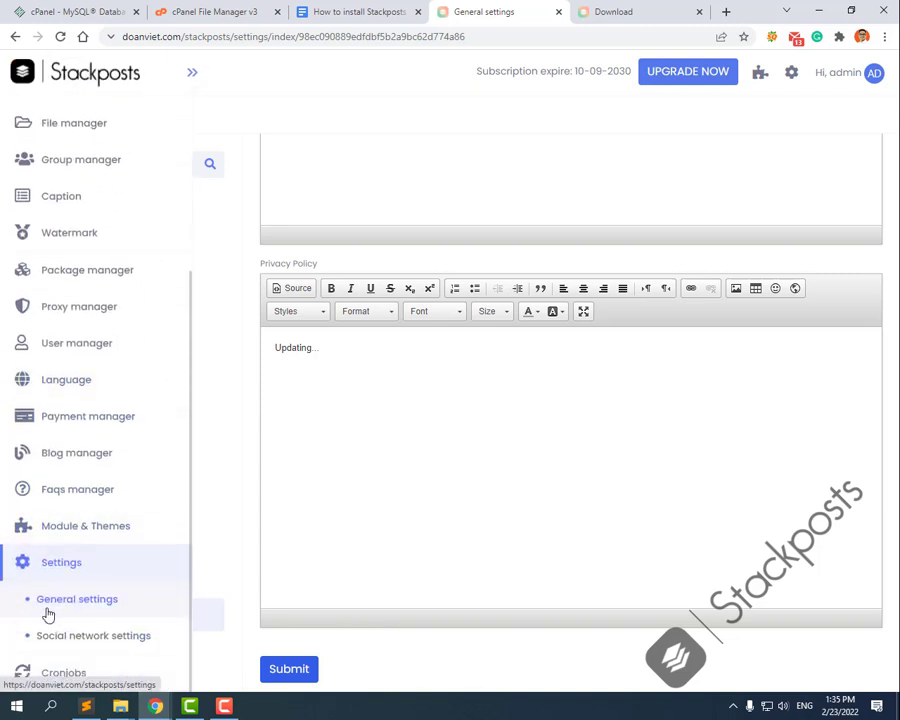
Step: Show the Stackposts cron commands for Post & Schedules and Renewal reminders, then return to cPanel
click(58, 678)
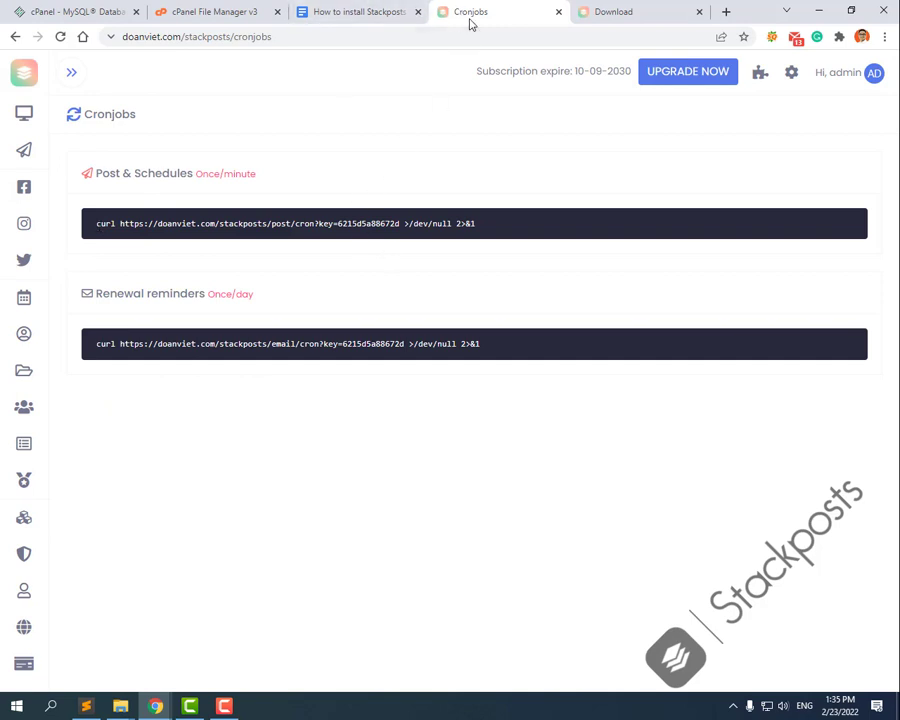
click(60, 11)
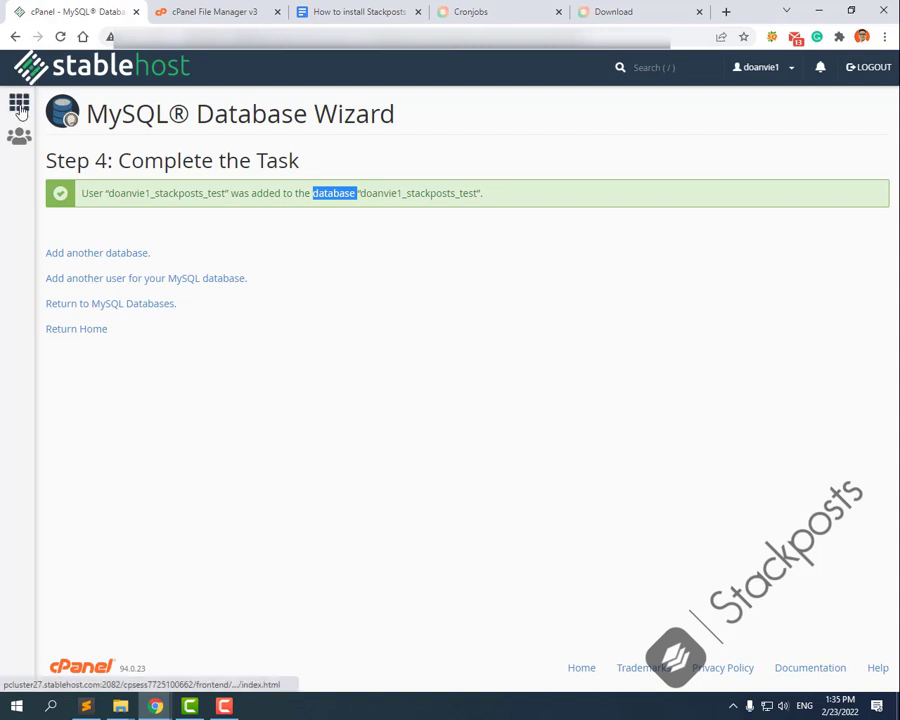
Step: Open cPanel's Cron Jobs tool from the Home page's Advanced section
click(20, 108)
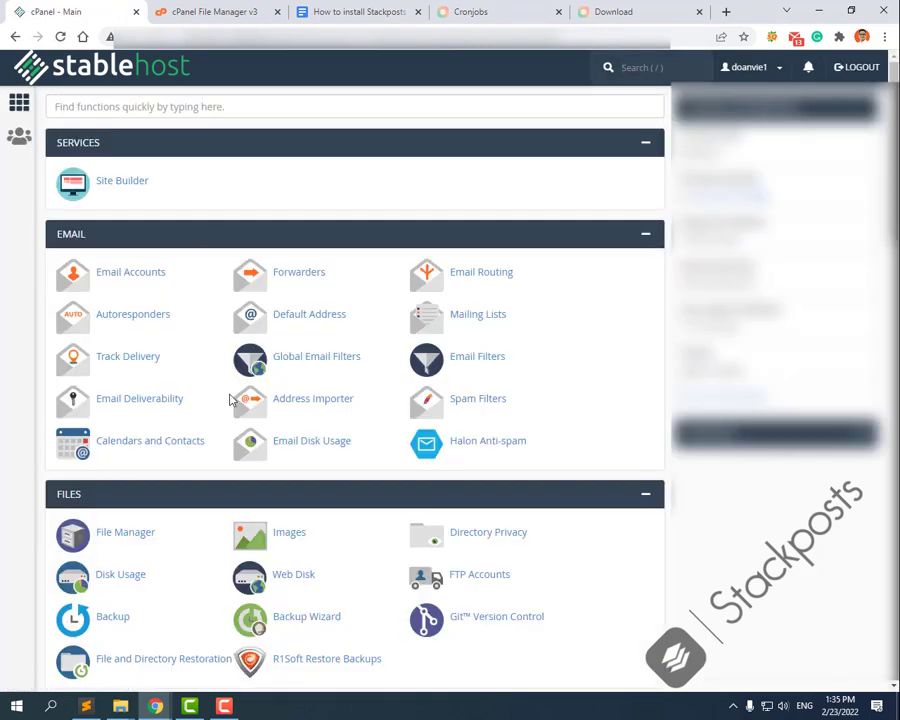
scroll(229, 410, down, 8)
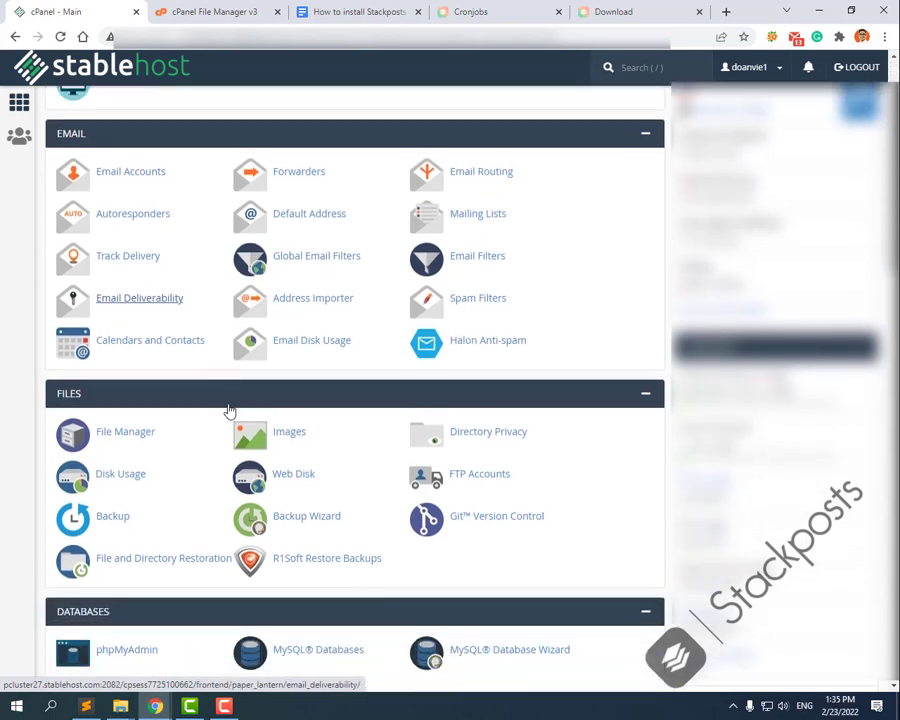
scroll(229, 410, down, 8)
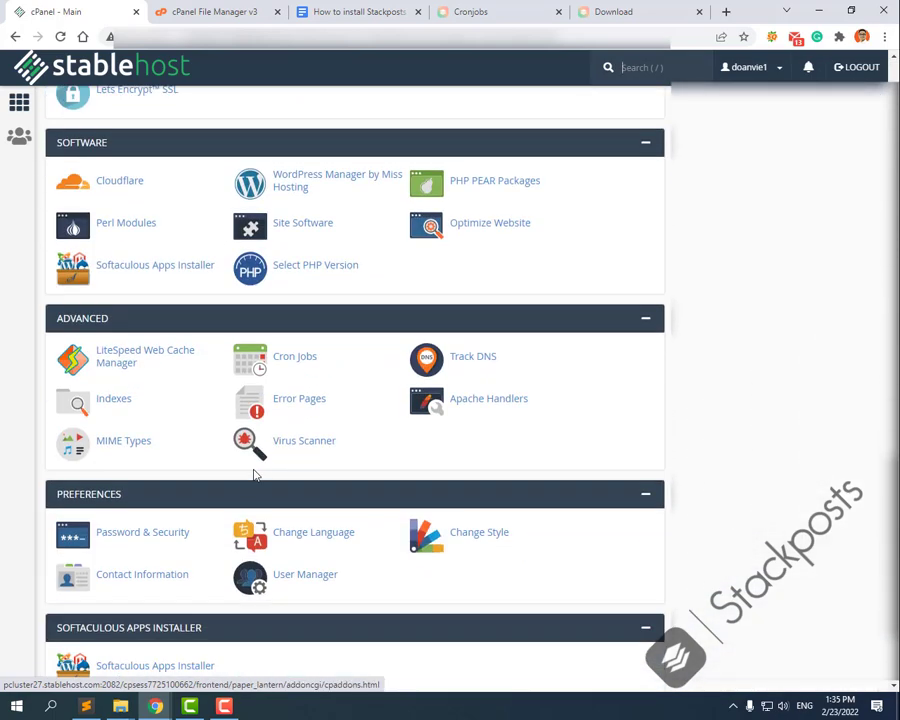
scroll(303, 284, up, 1)
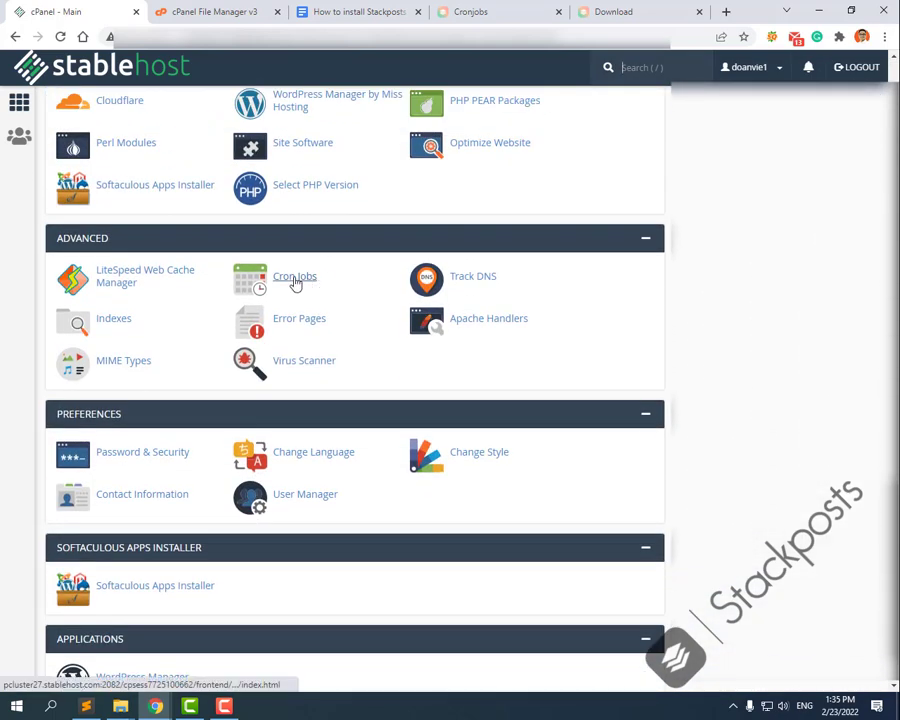
ctrl+click(295, 280)
click(184, 9)
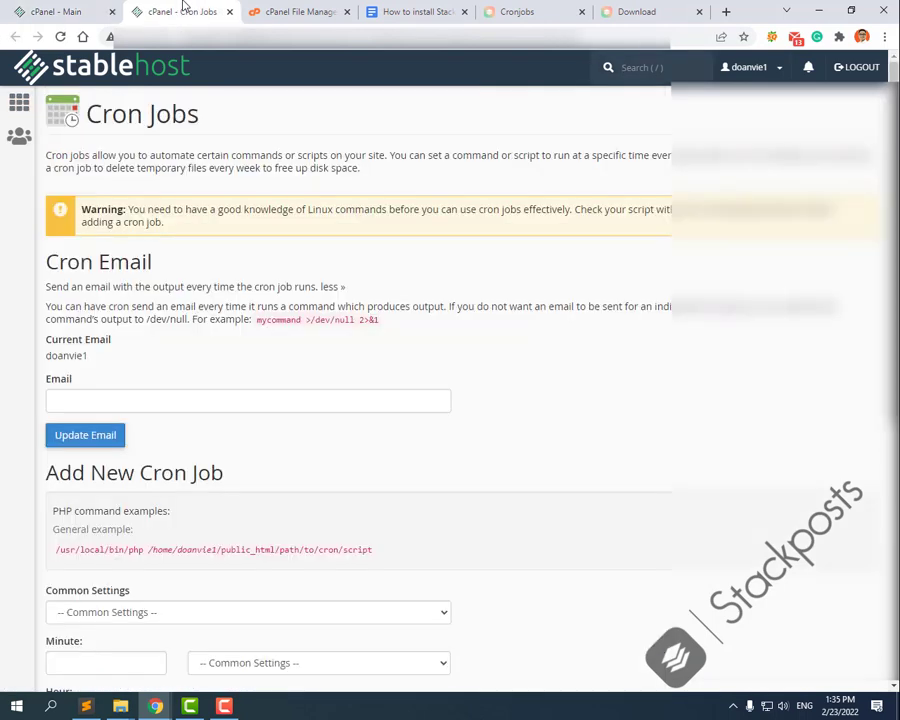
scroll(311, 542, down, 3)
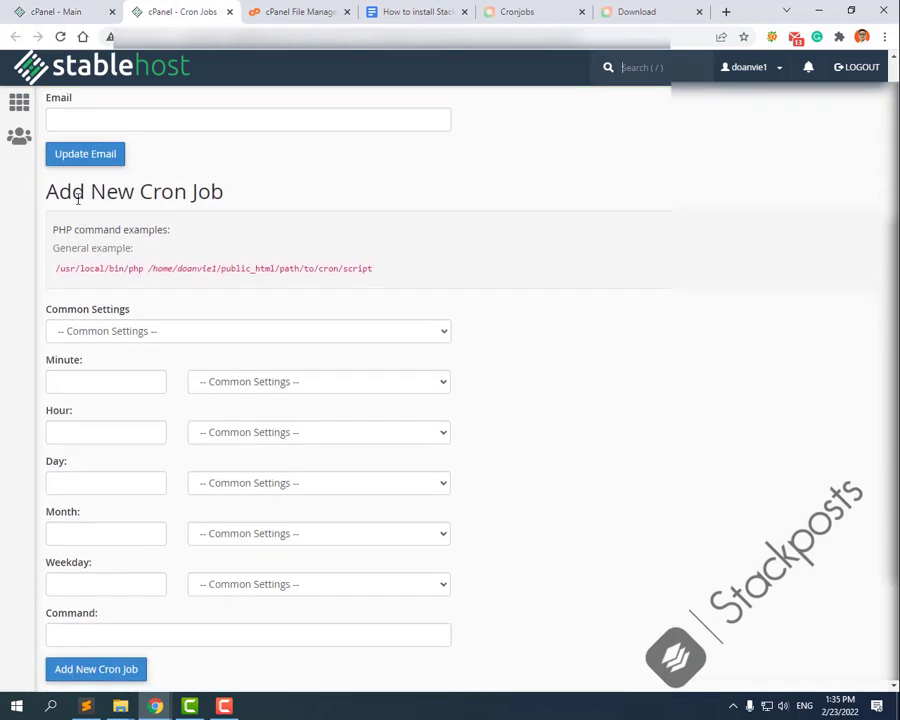
drag(44, 192, 241, 200)
click(532, 237)
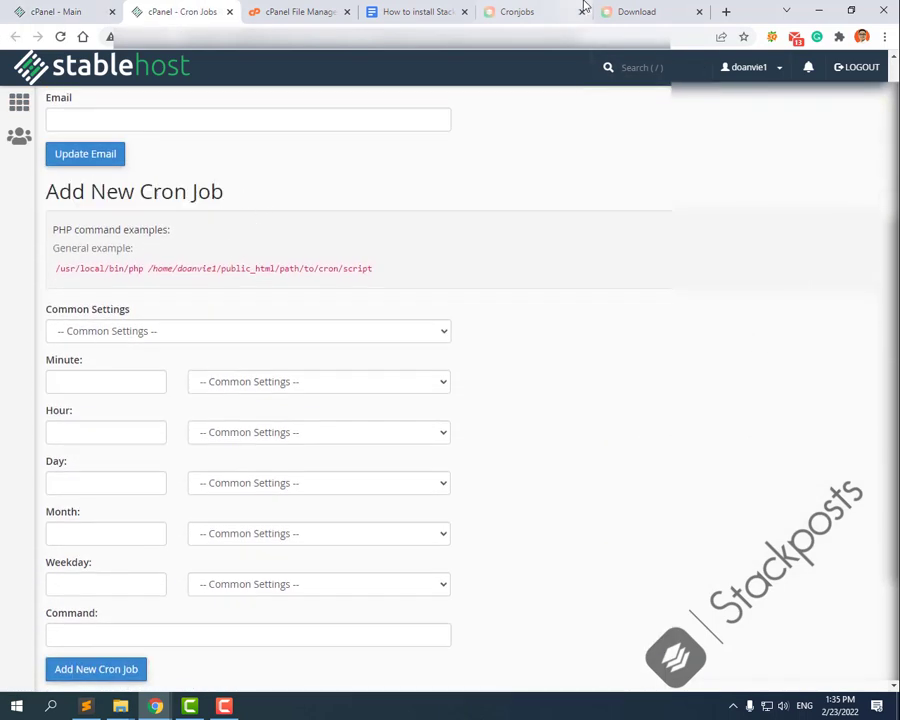
Step: Add a Once Per Minute cron job running the Stackposts post/cron curl command
click(416, 9)
click(295, 10)
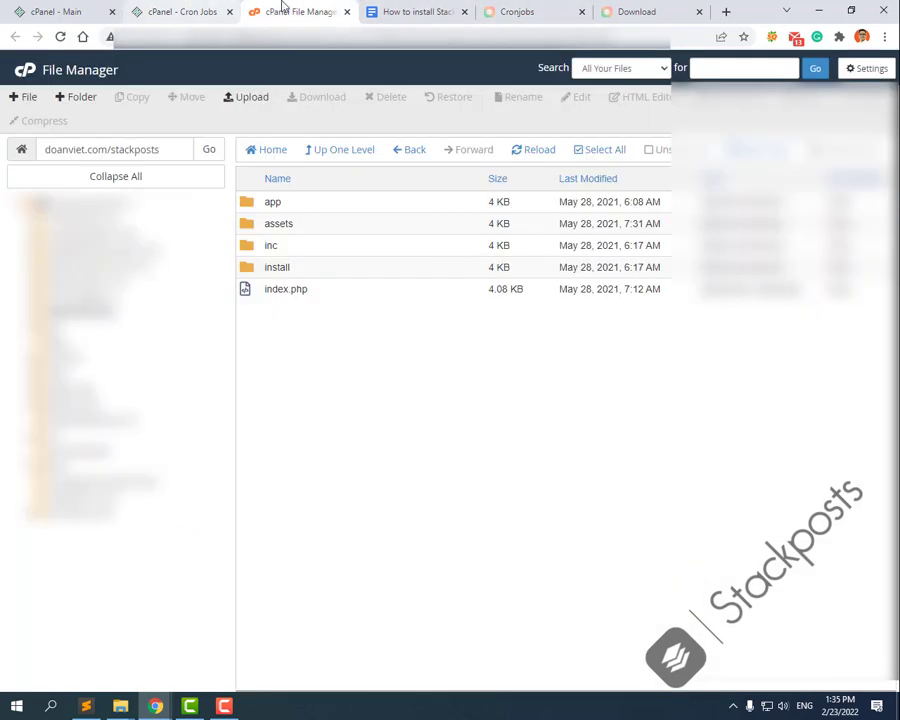
click(570, 7)
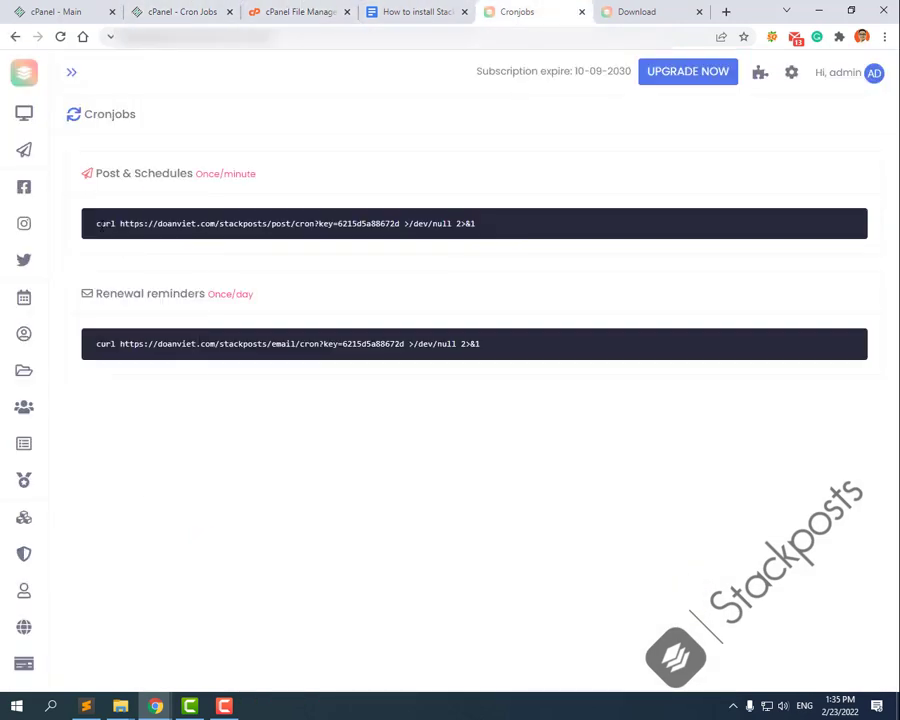
drag(96, 223, 492, 230)
key(ctrl+c)
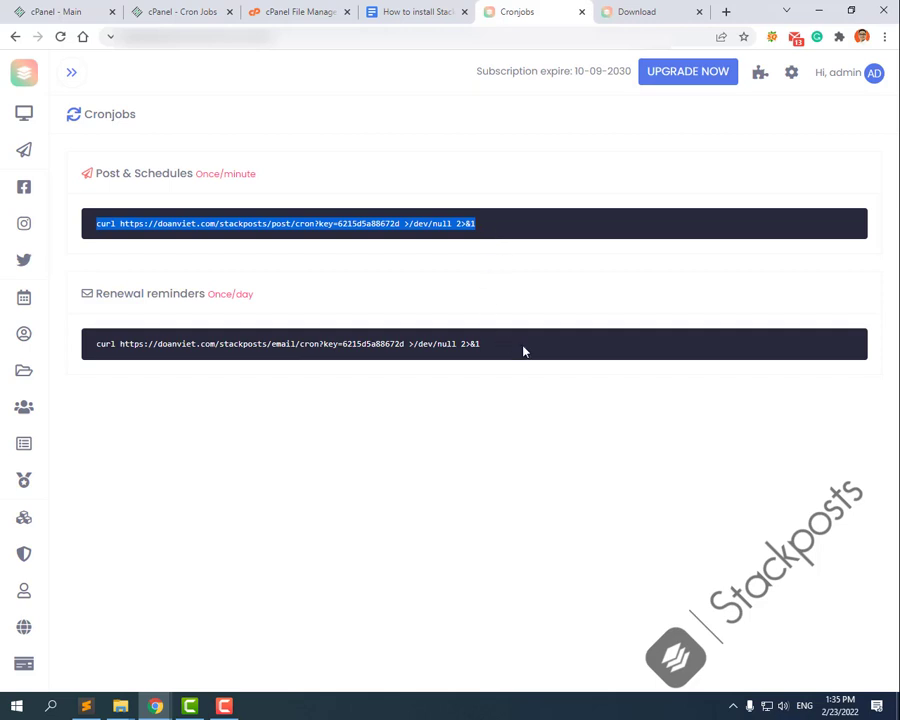
click(181, 9)
click(90, 331)
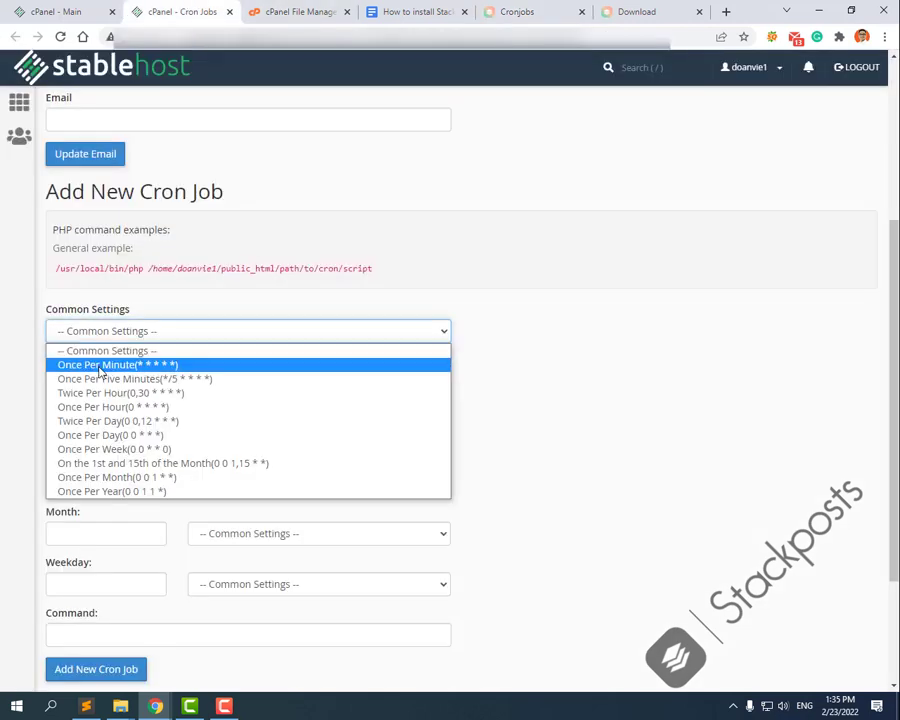
click(100, 366)
scroll(282, 642, down, 3)
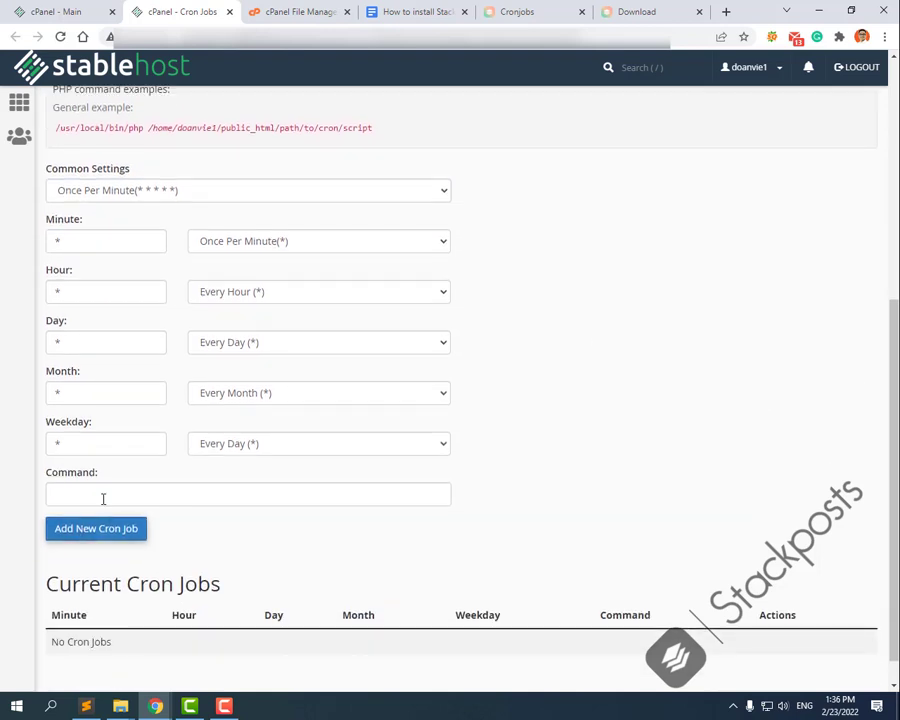
click(103, 498)
key(ctrl+v)
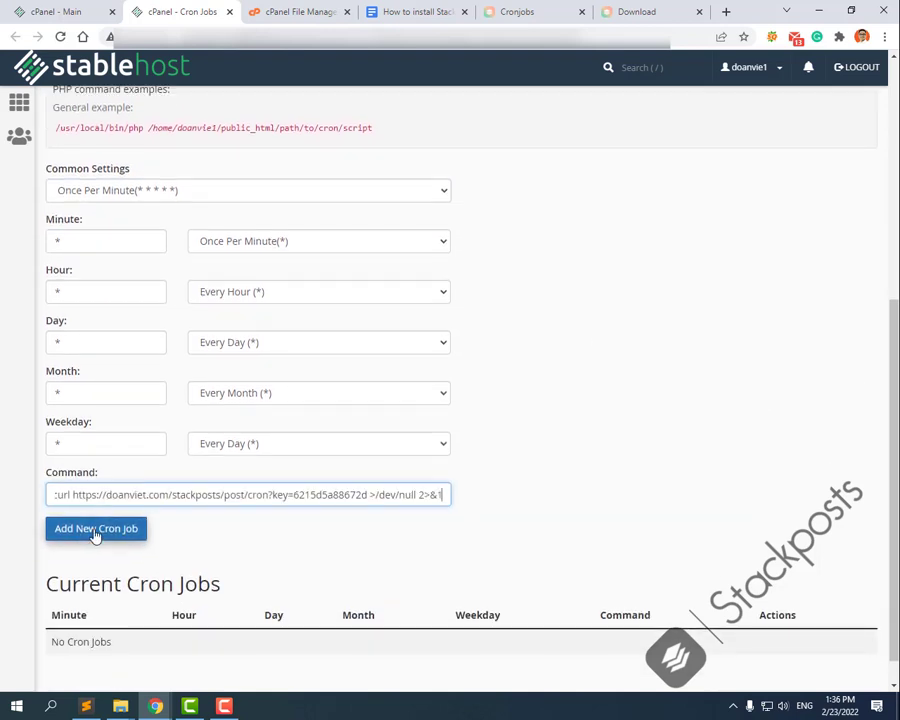
click(96, 530)
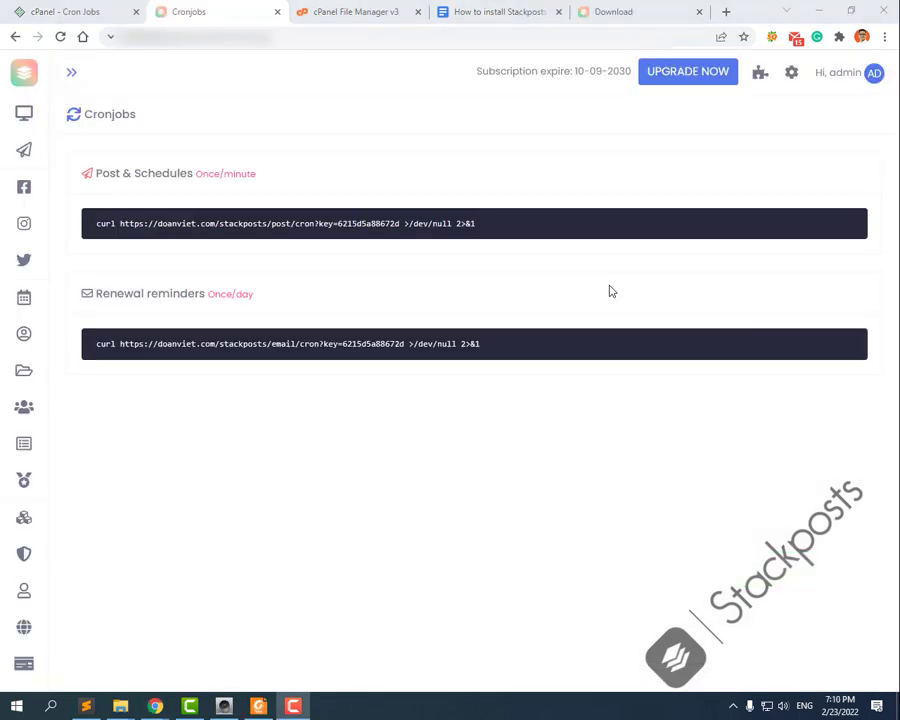
click(612, 291)
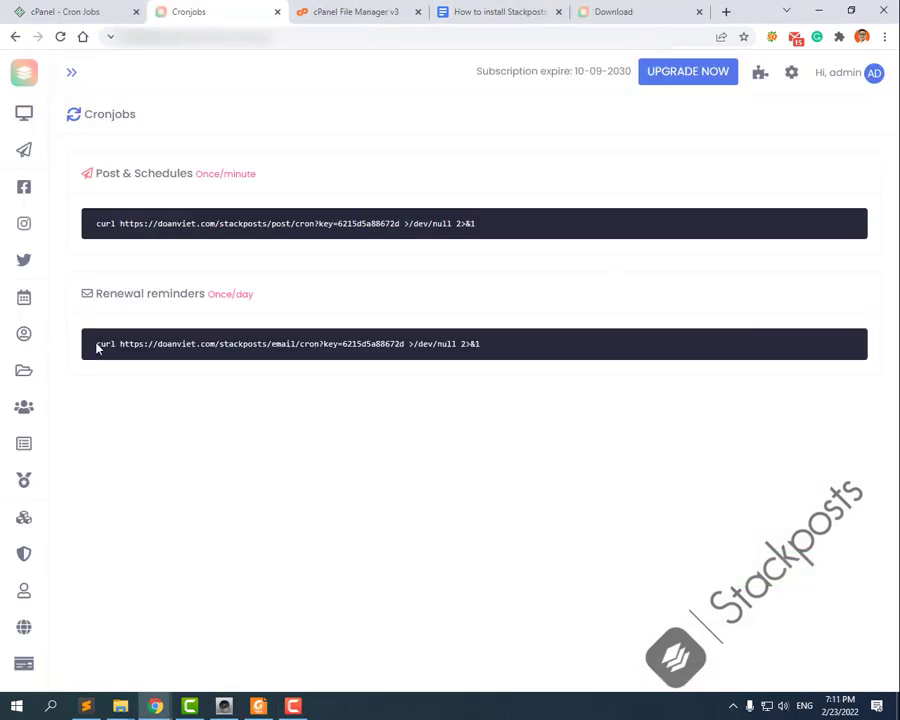
Step: Add a Once Per Day (0 0) cron job running the Stackposts email/cron renewal-reminder command
drag(95, 344, 486, 343)
key(ctrl+c)
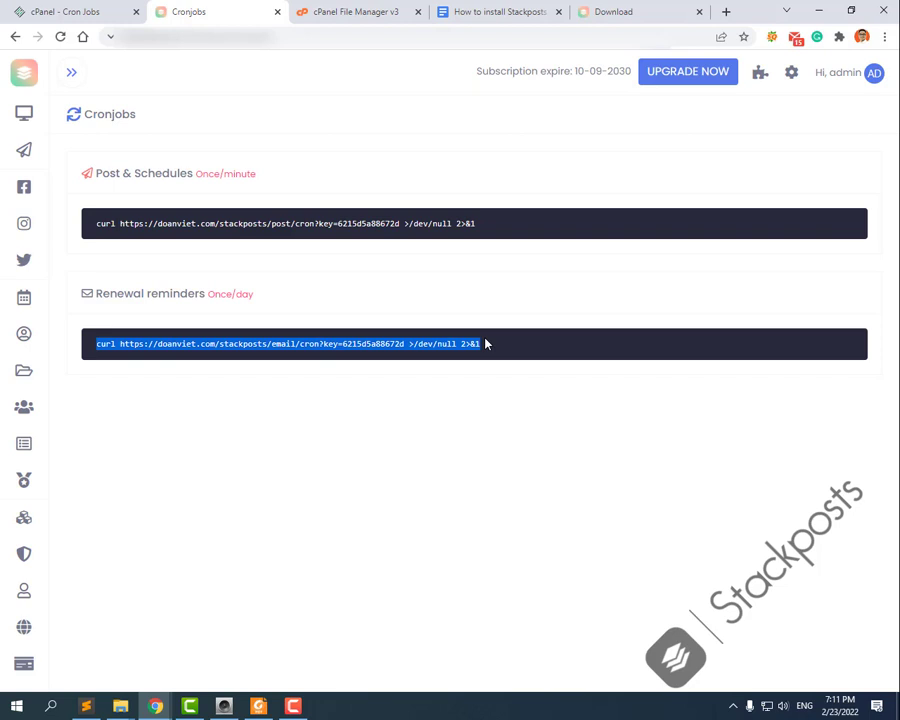
click(88, 10)
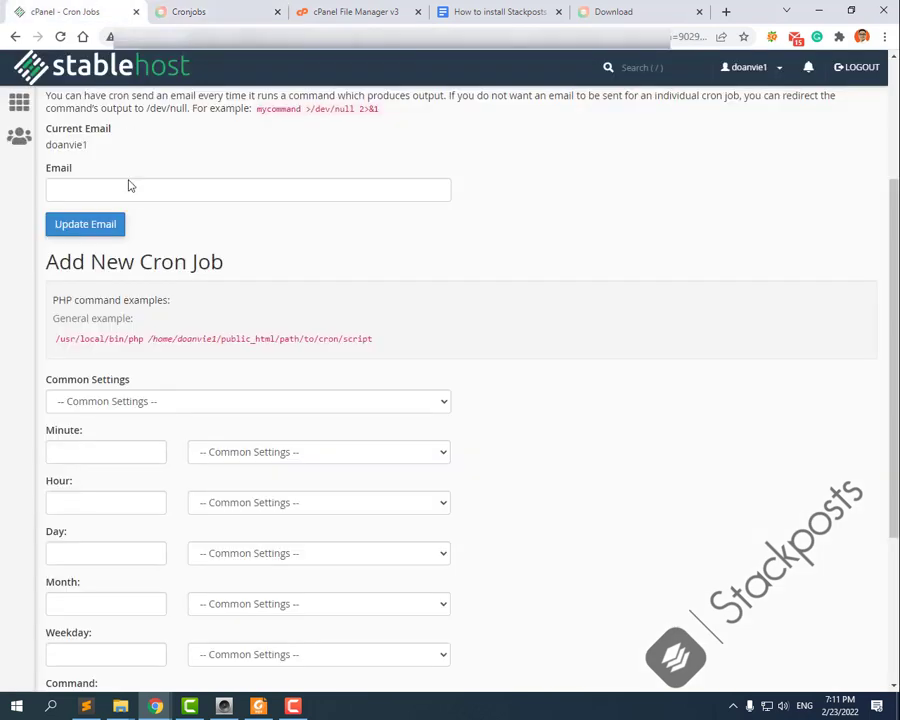
click(118, 403)
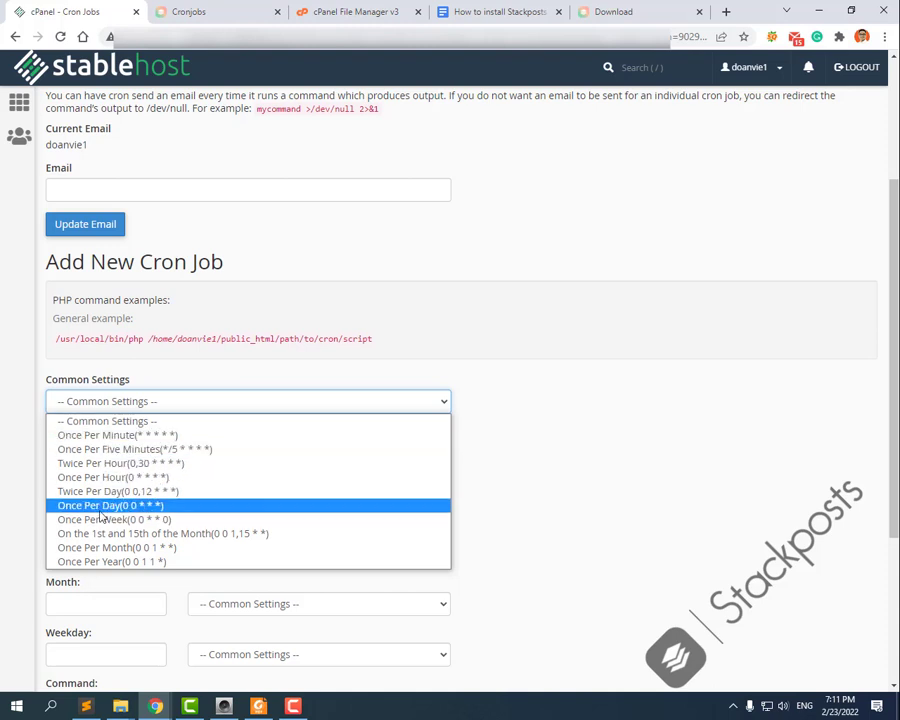
click(101, 510)
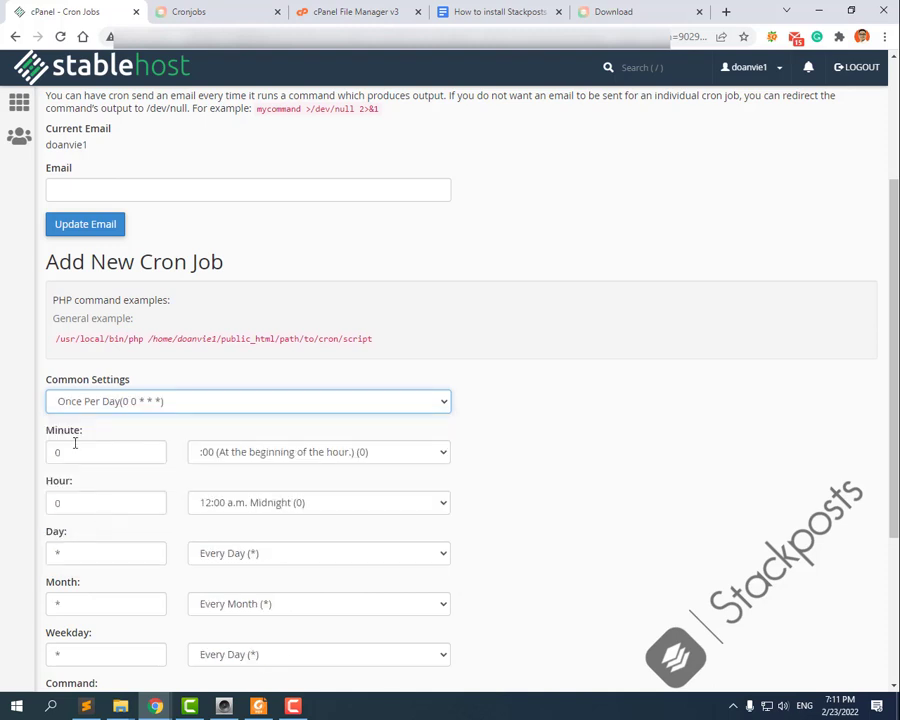
scroll(552, 633, down, 1)
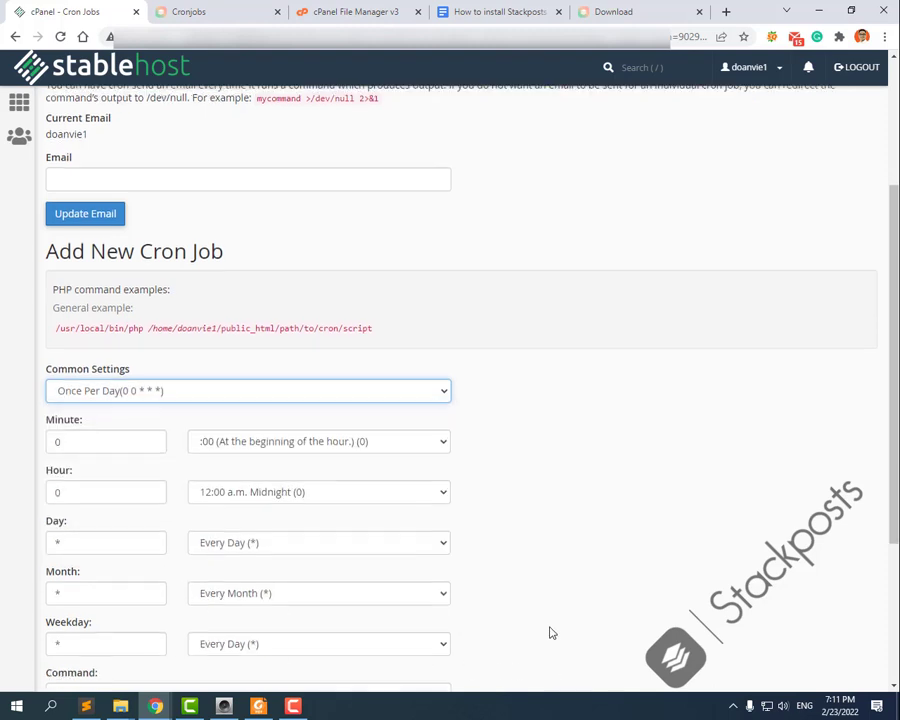
scroll(552, 633, down, 2)
click(100, 494)
key(ctrl+v)
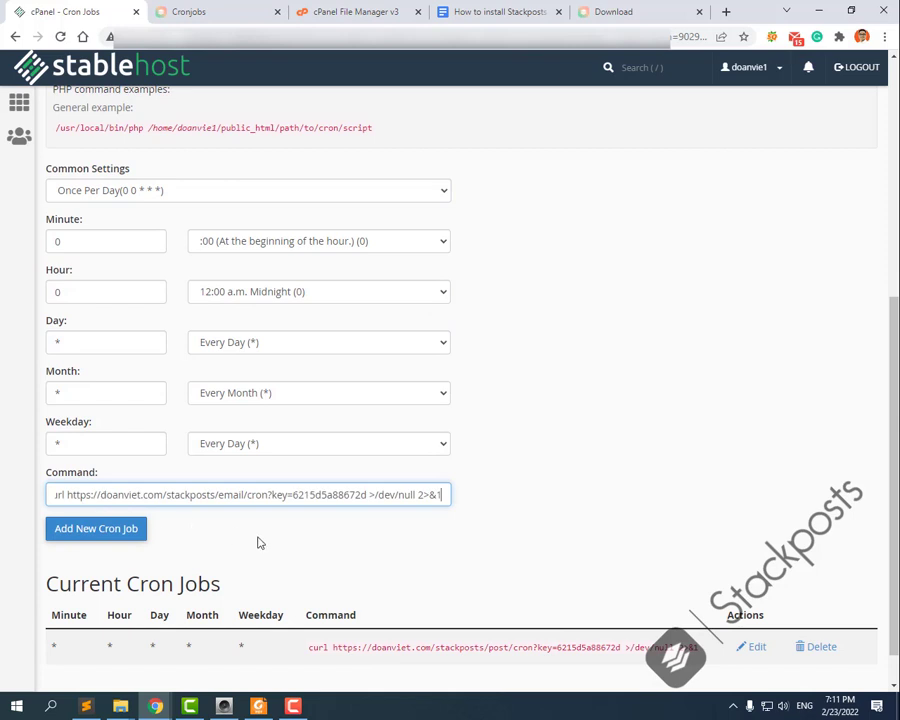
click(106, 532)
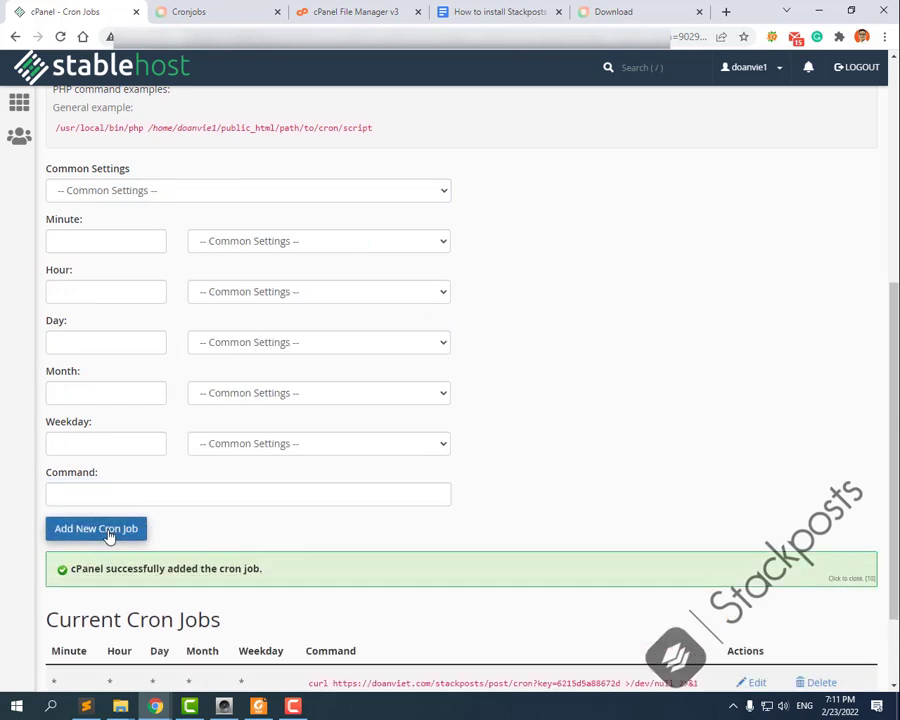
scroll(172, 554, down, 1)
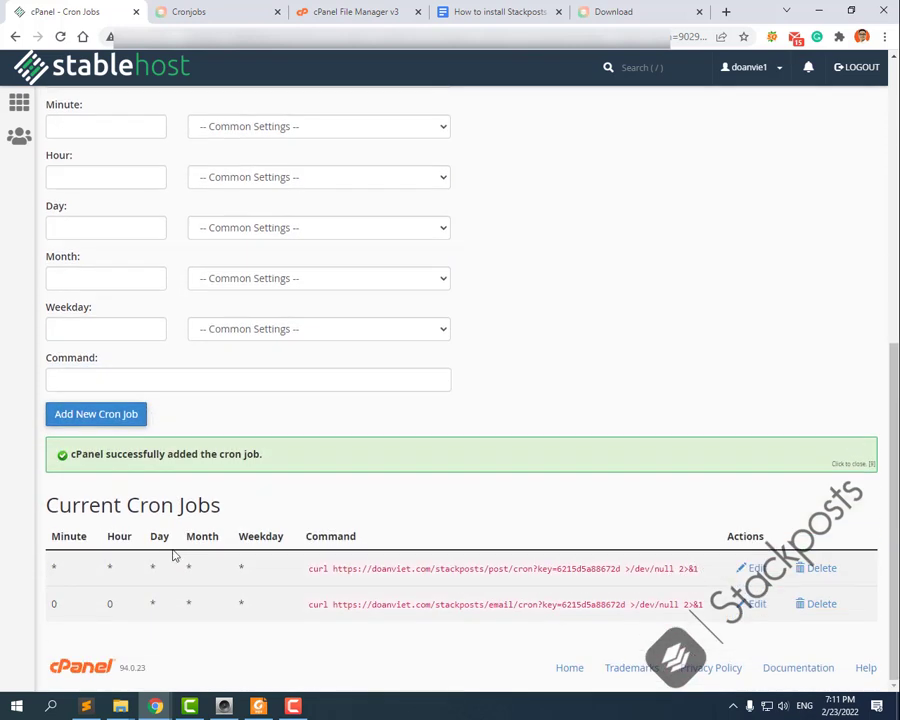